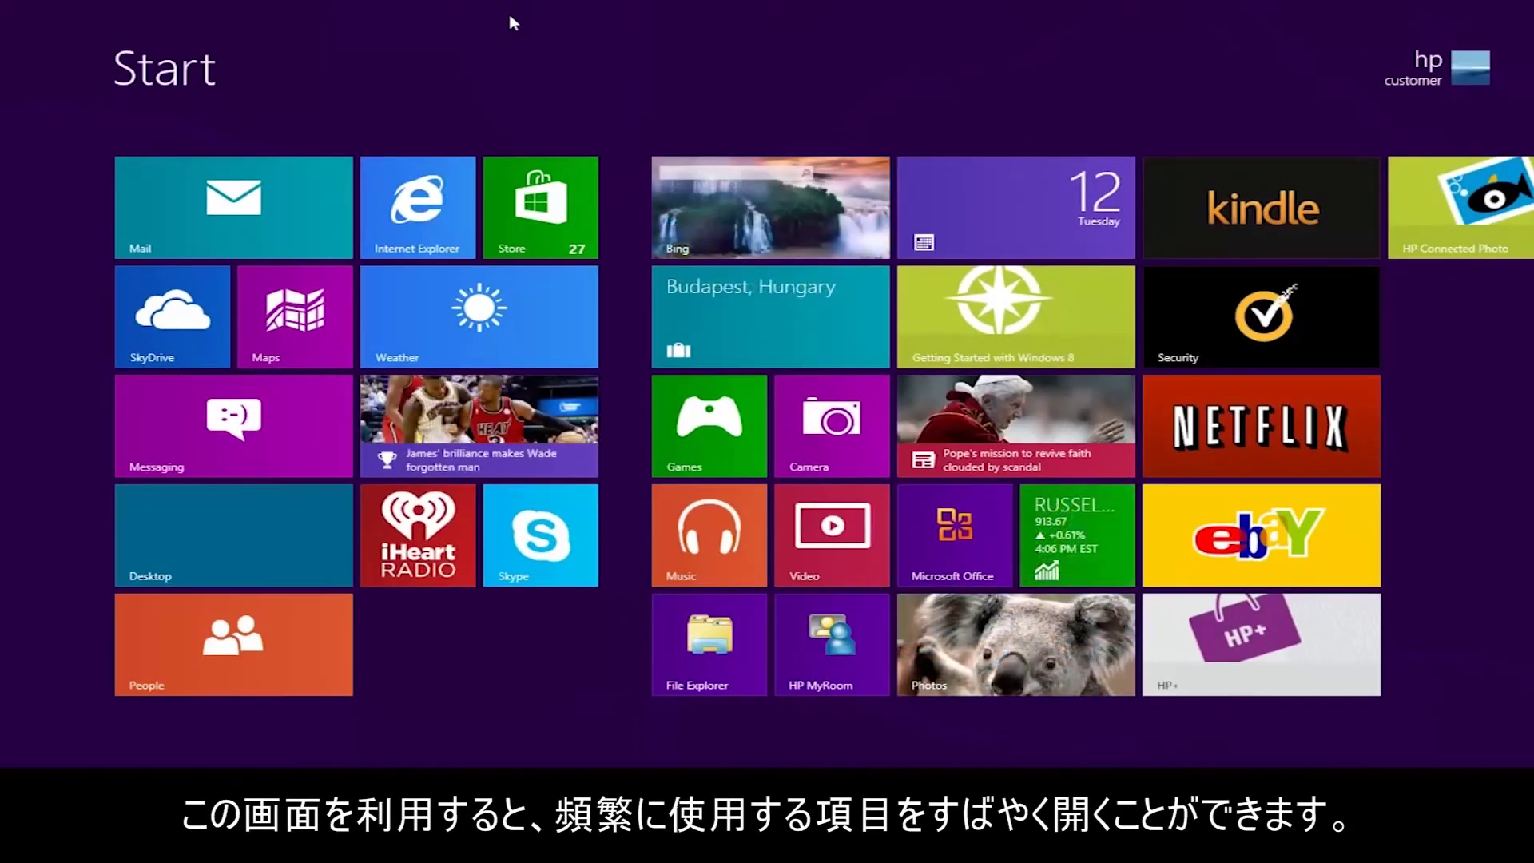
Step: Go to the desktop and open Screen resolution from its right-click menu
{"action": "left_click", "coordinate": [231, 512]}
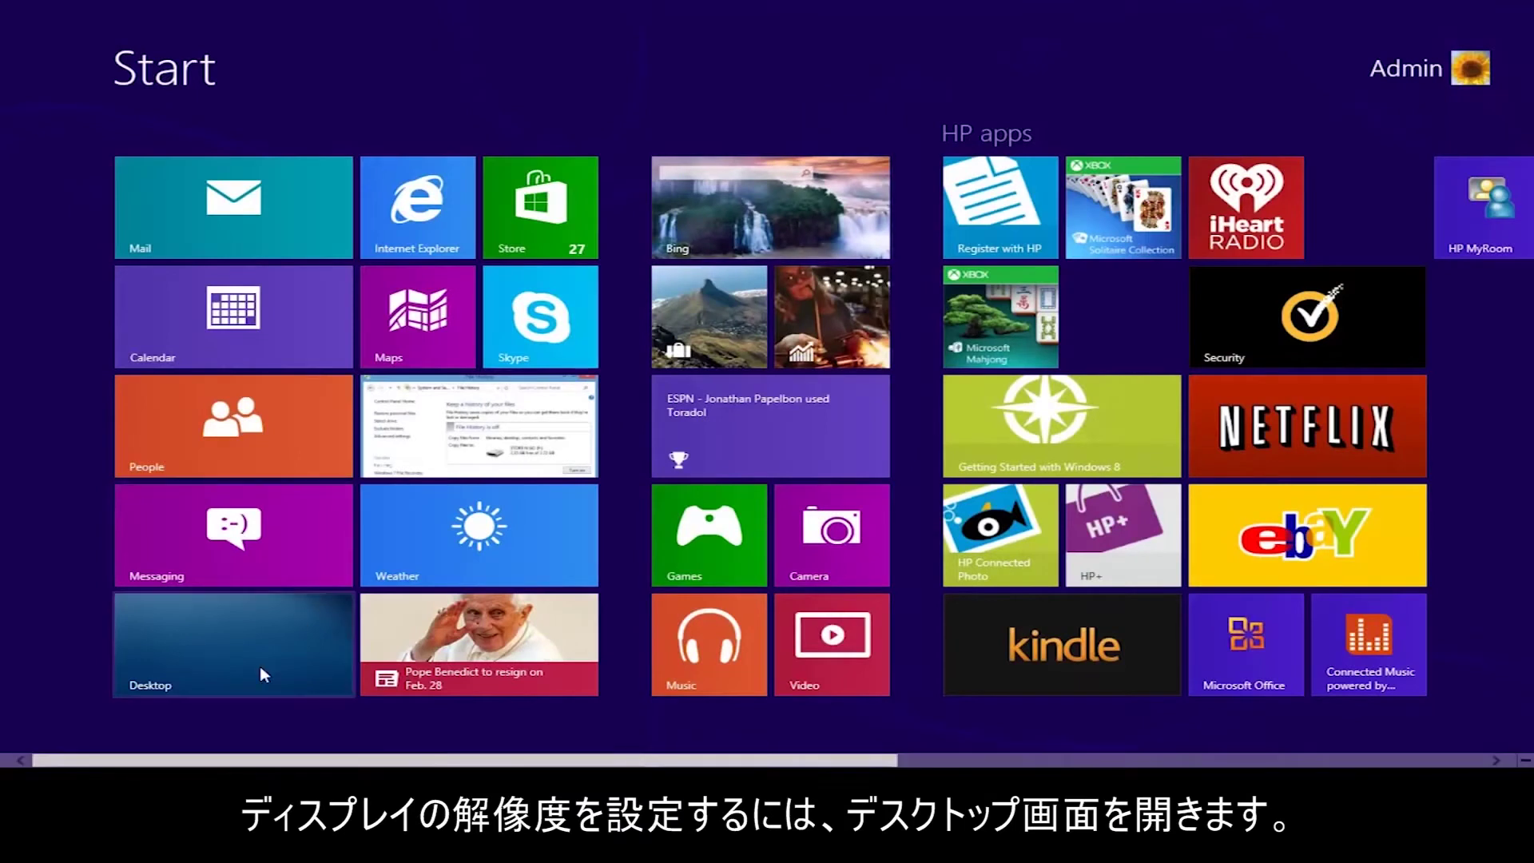
{"action": "left_click", "coordinate": [264, 675]}
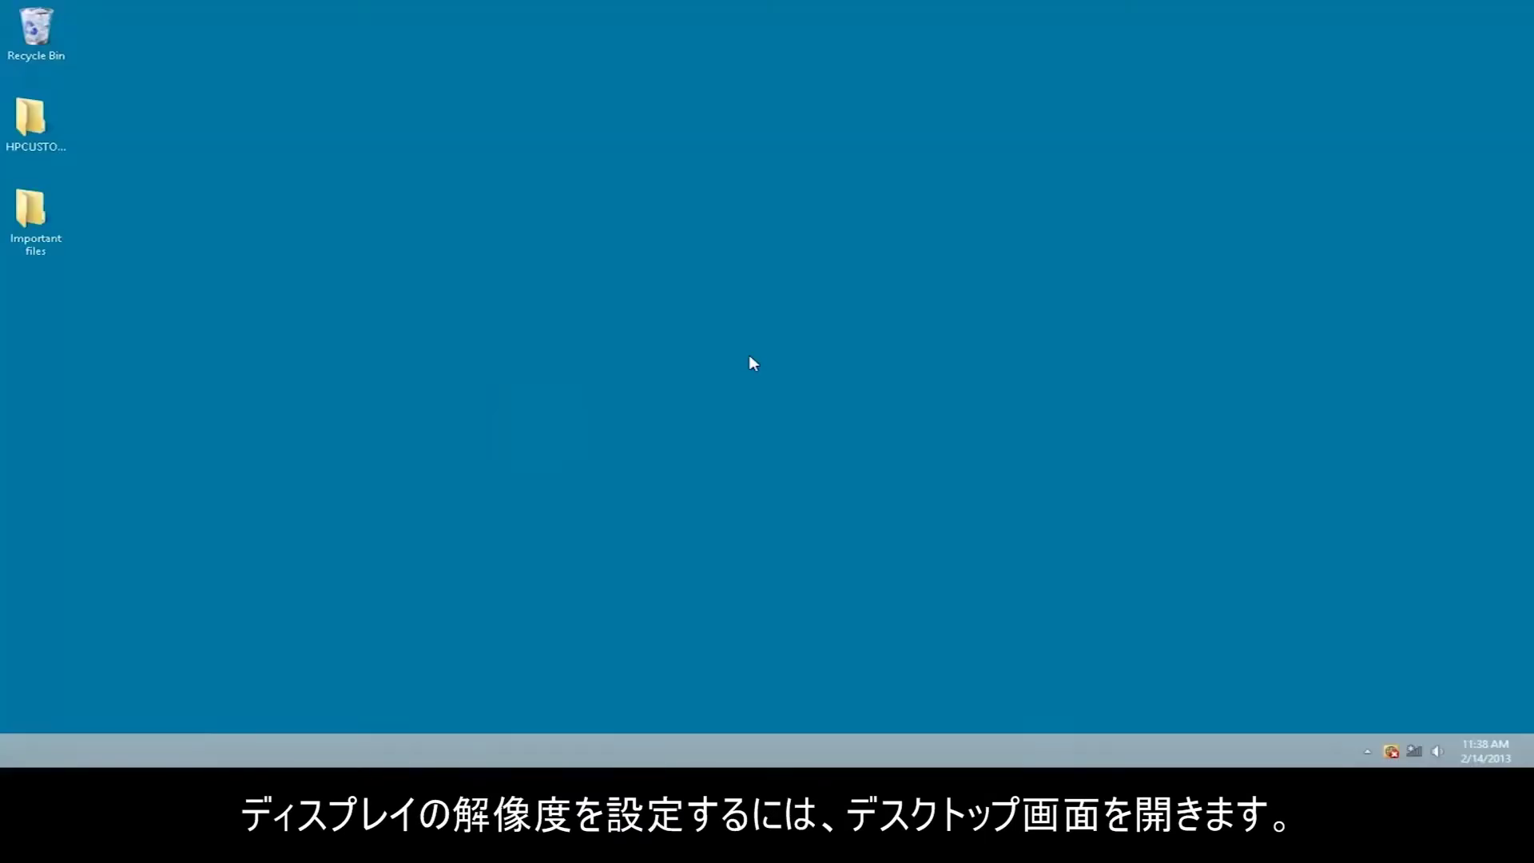
{"action": "right_click", "coordinate": [750, 362]}
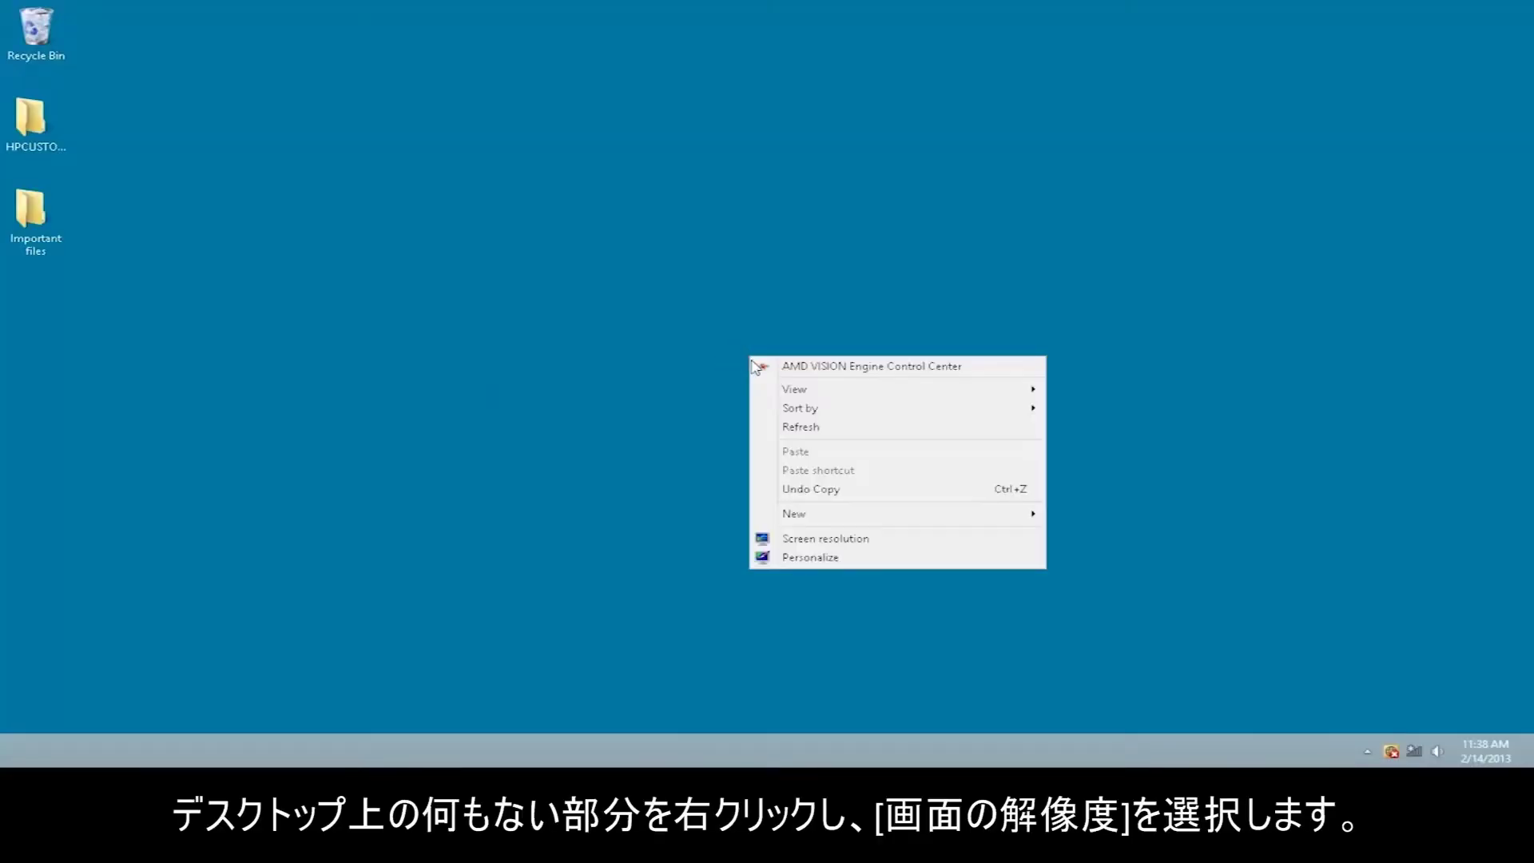
{"action": "left_click", "coordinate": [768, 539]}
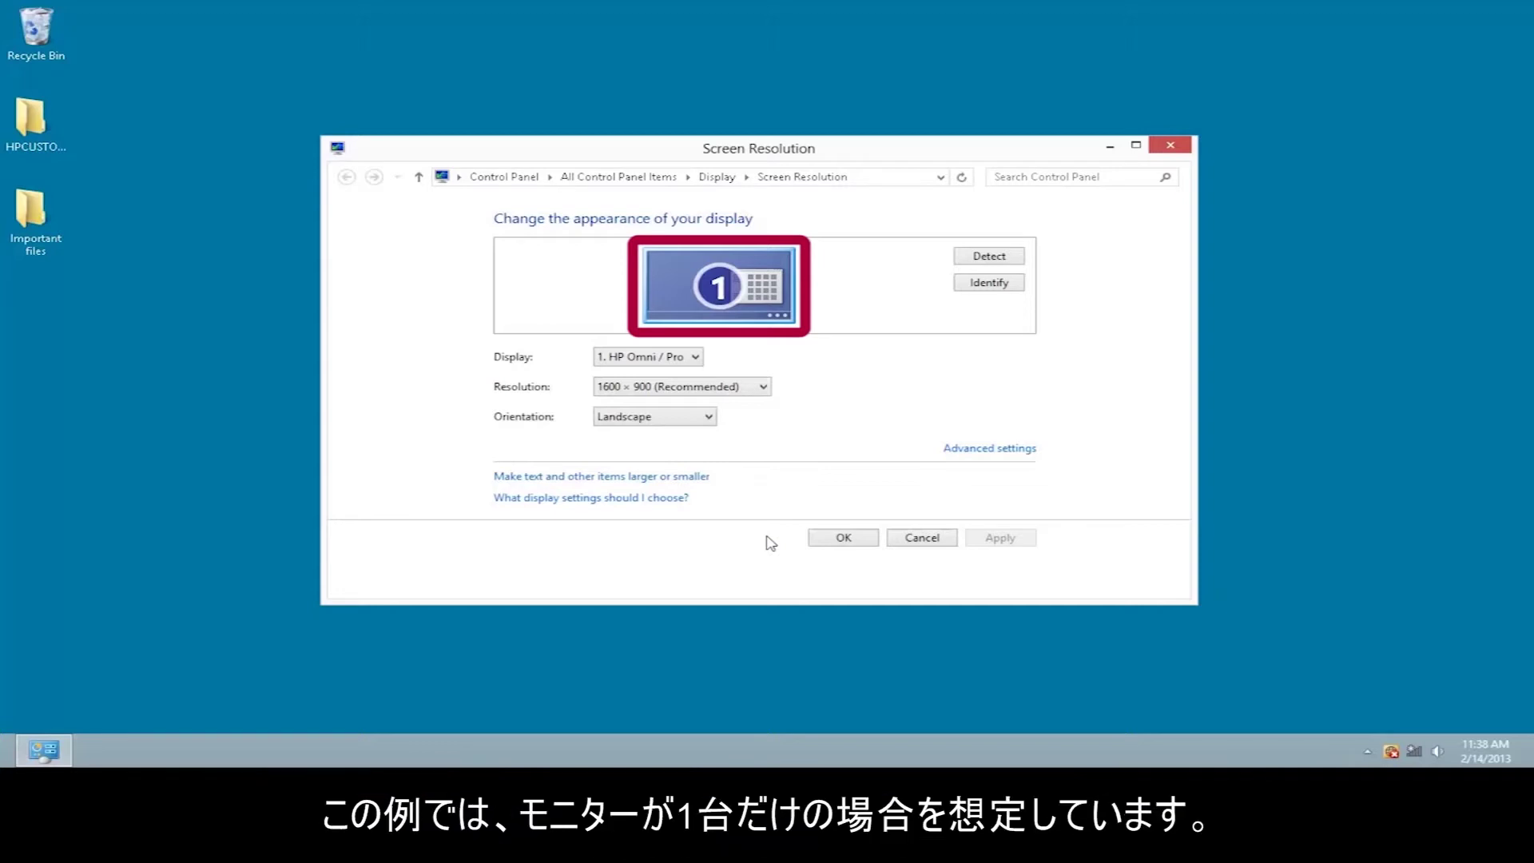
Step: Lower the resolution slider from 1600 × 900 to 1360 × 768 and apply it
{"action": "left_click", "coordinate": [734, 389]}
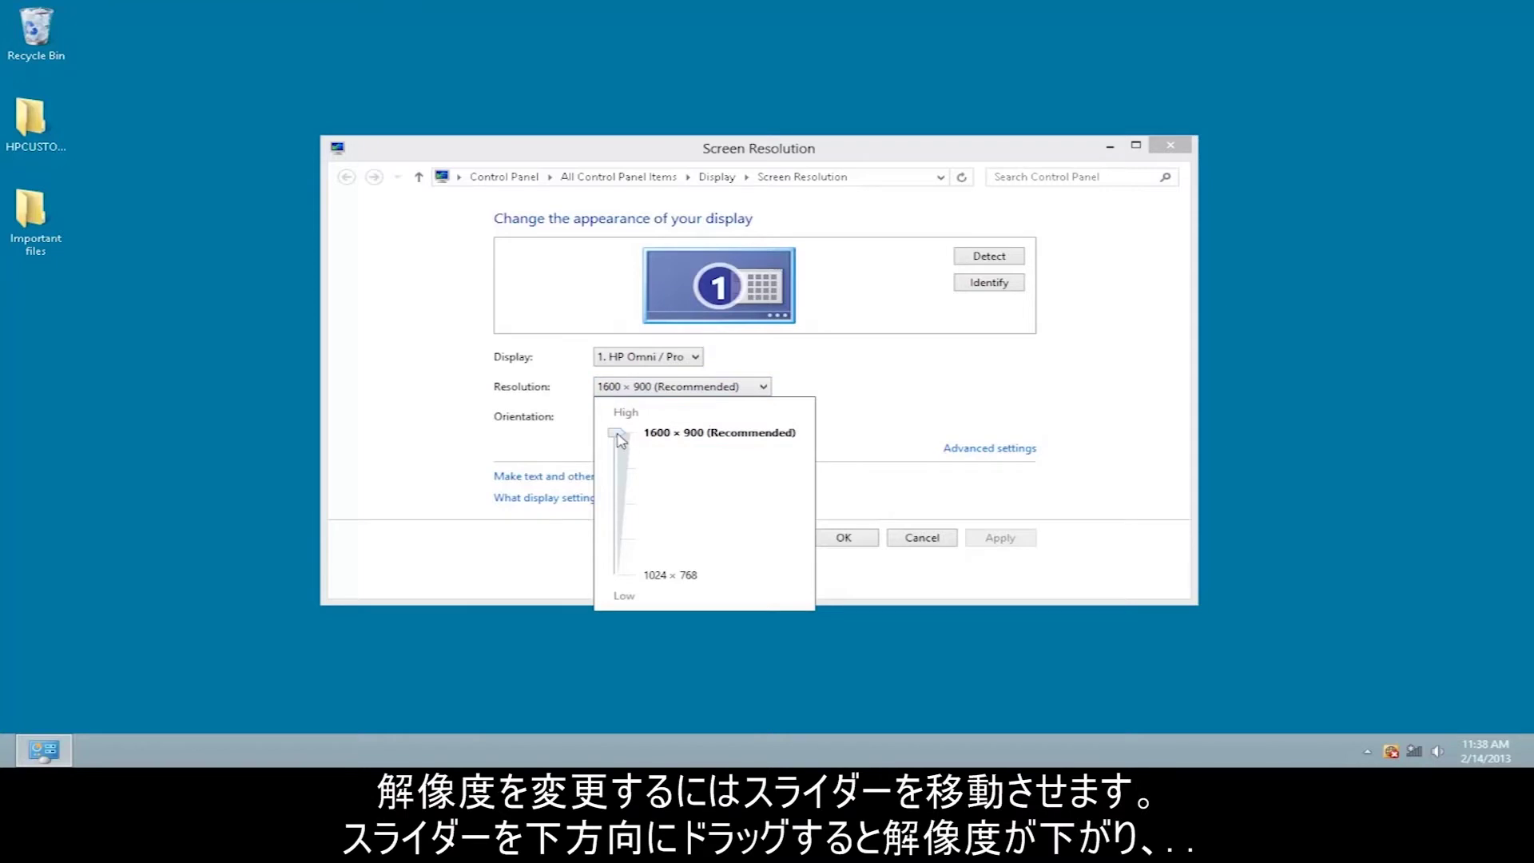
{"action": "left_click_drag", "start_coordinate": [623, 443], "coordinate": [629, 522]}
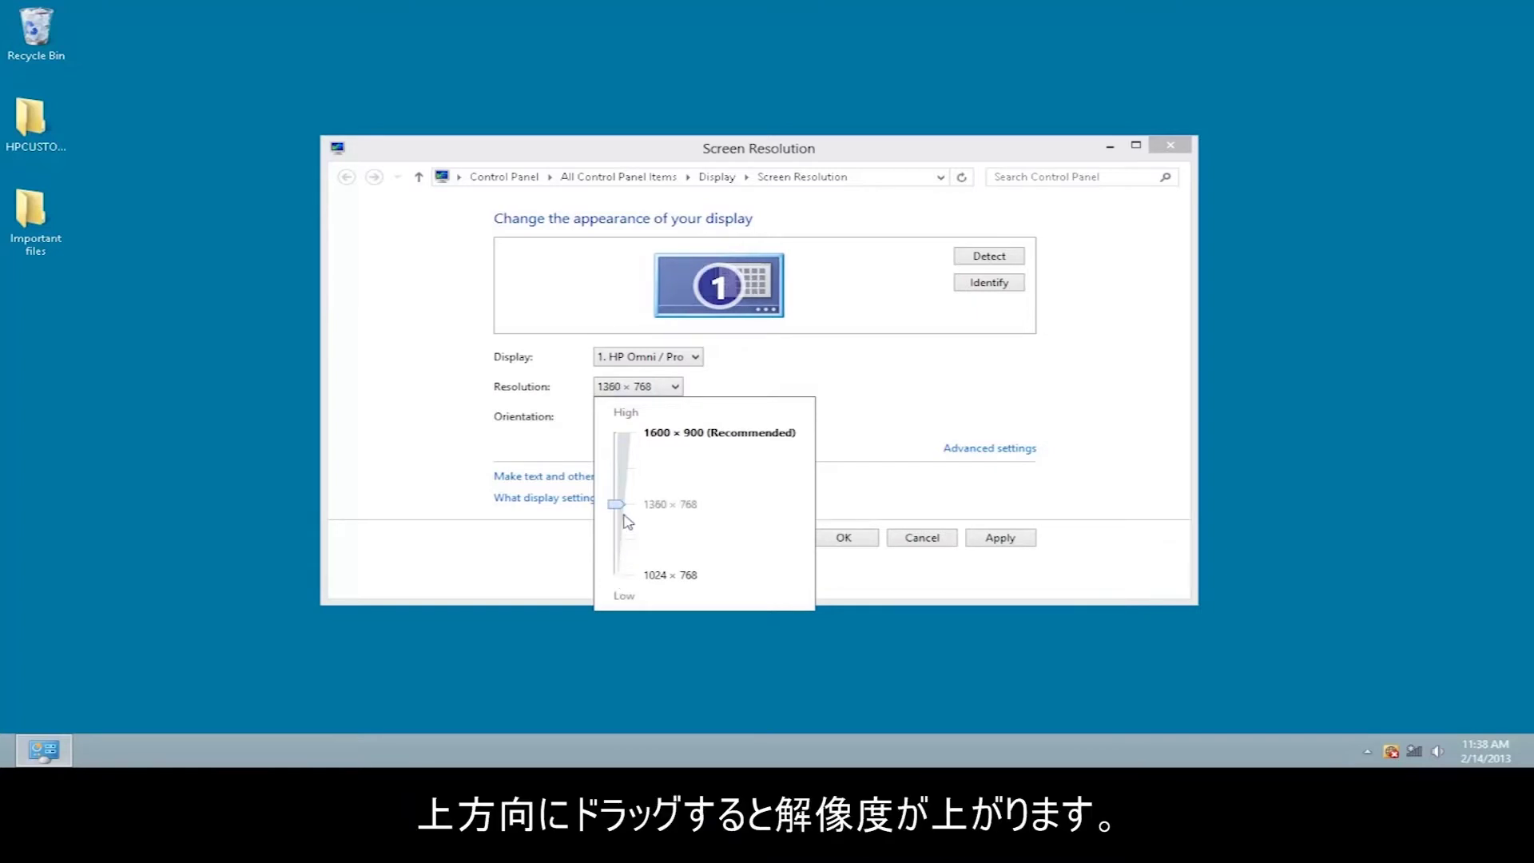
{"action": "left_click", "coordinate": [835, 490]}
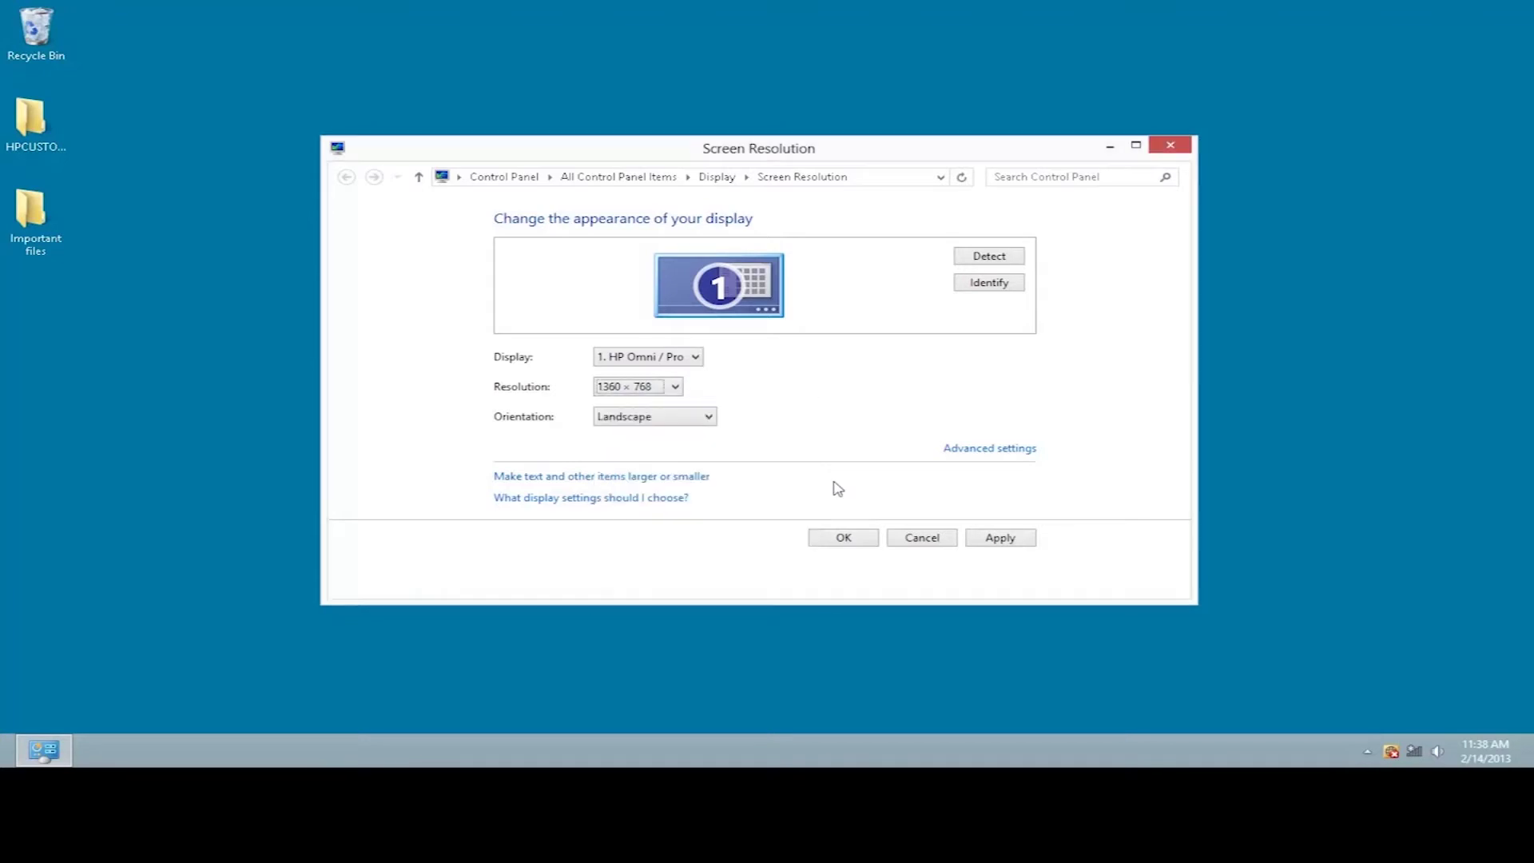
{"action": "left_click", "coordinate": [831, 536]}
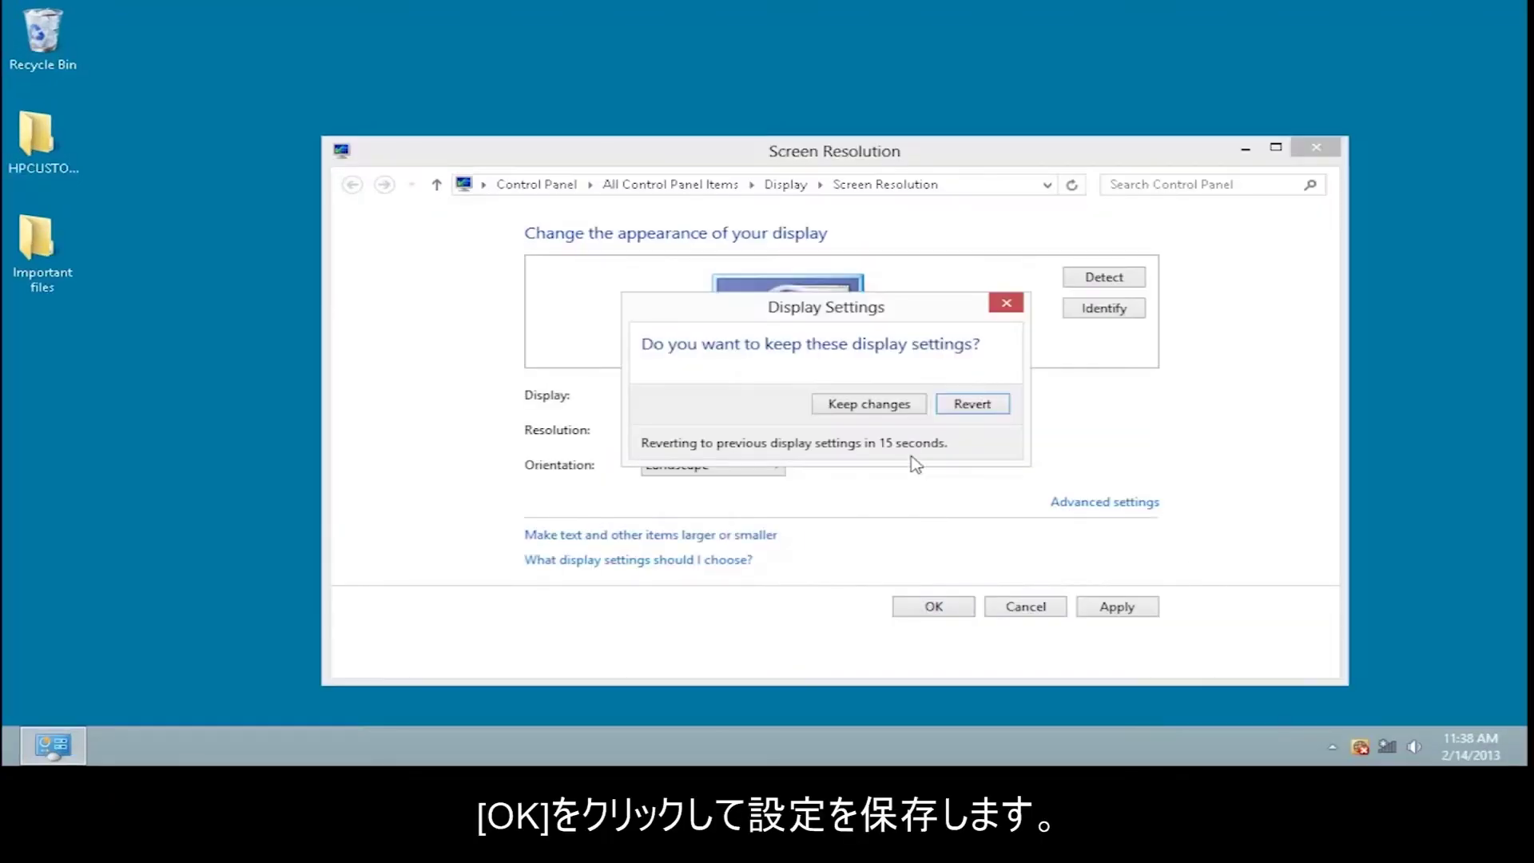
Step: Confirm Keep changes to stay at 1360 × 768
{"action": "left_click", "coordinate": [896, 403]}
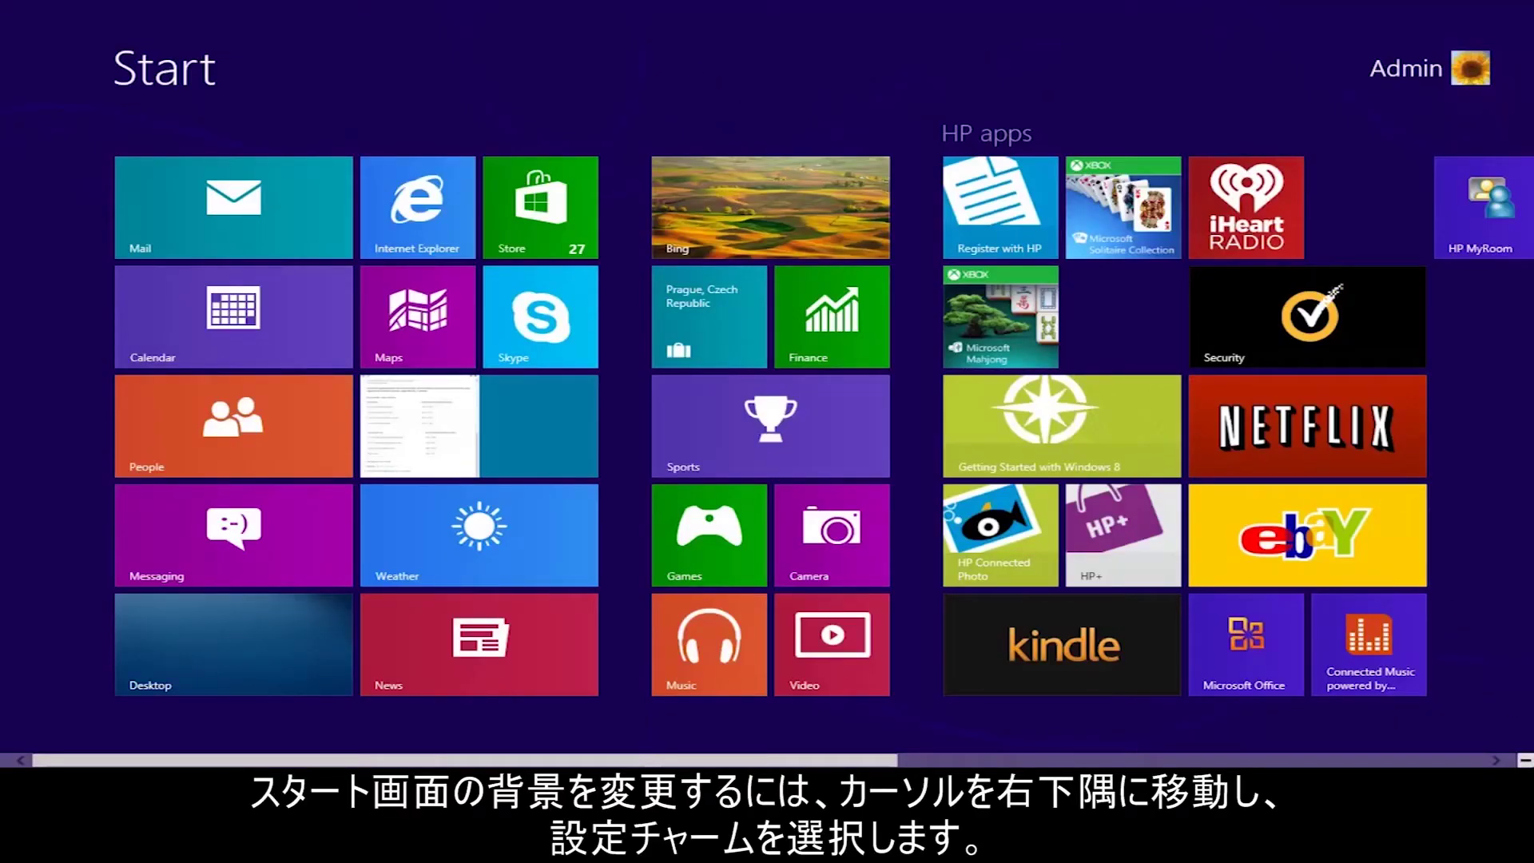
Step: Open Change PC settings from the Settings charm, landing on Personalize
{"action": "mouse_move", "coordinate": [1526, 761]}
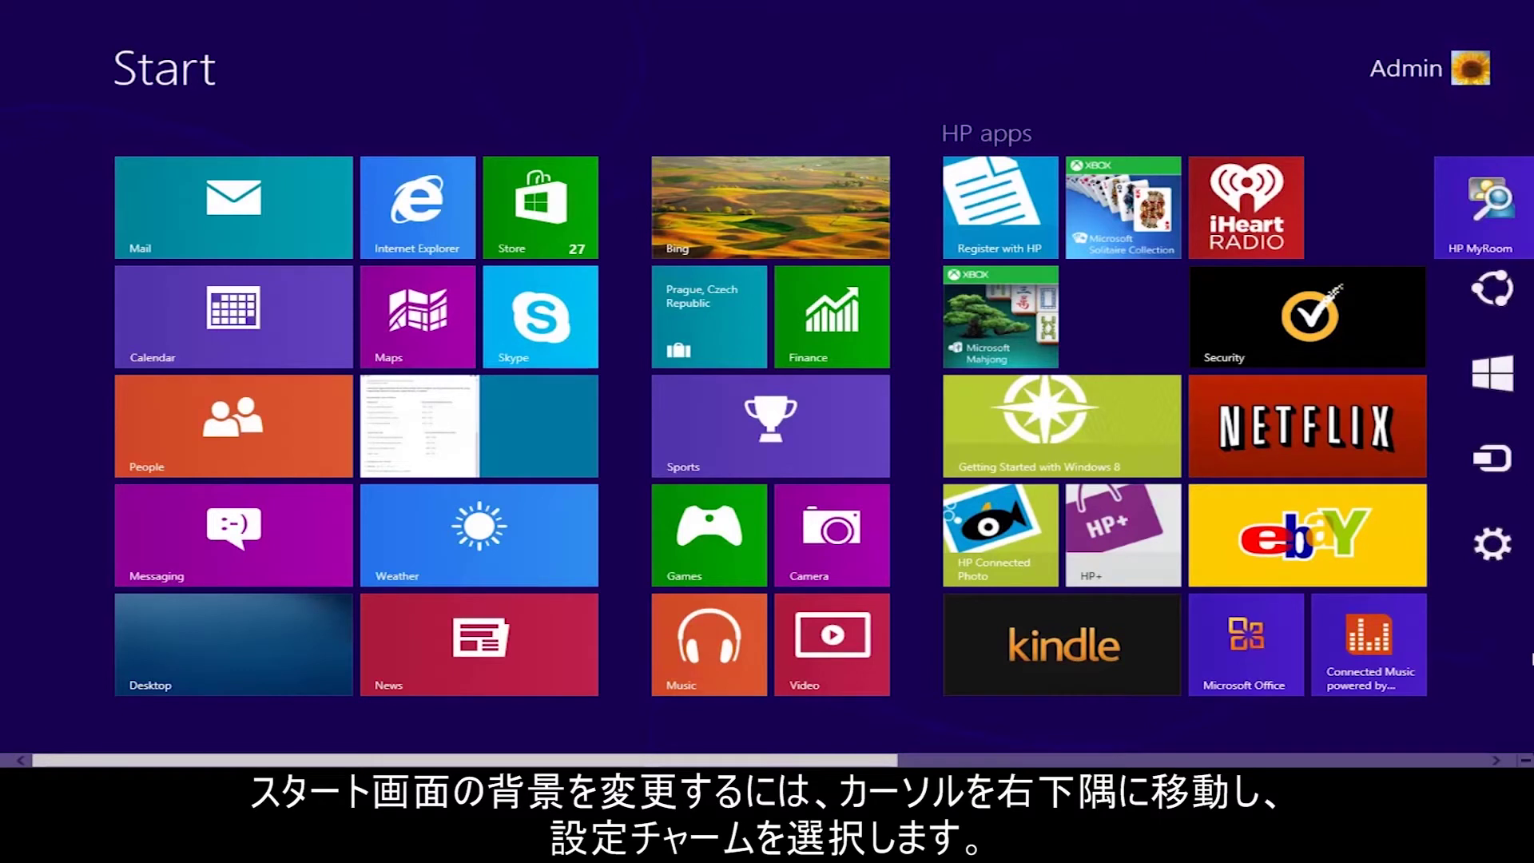
{"action": "mouse_move", "coordinate": [1495, 559]}
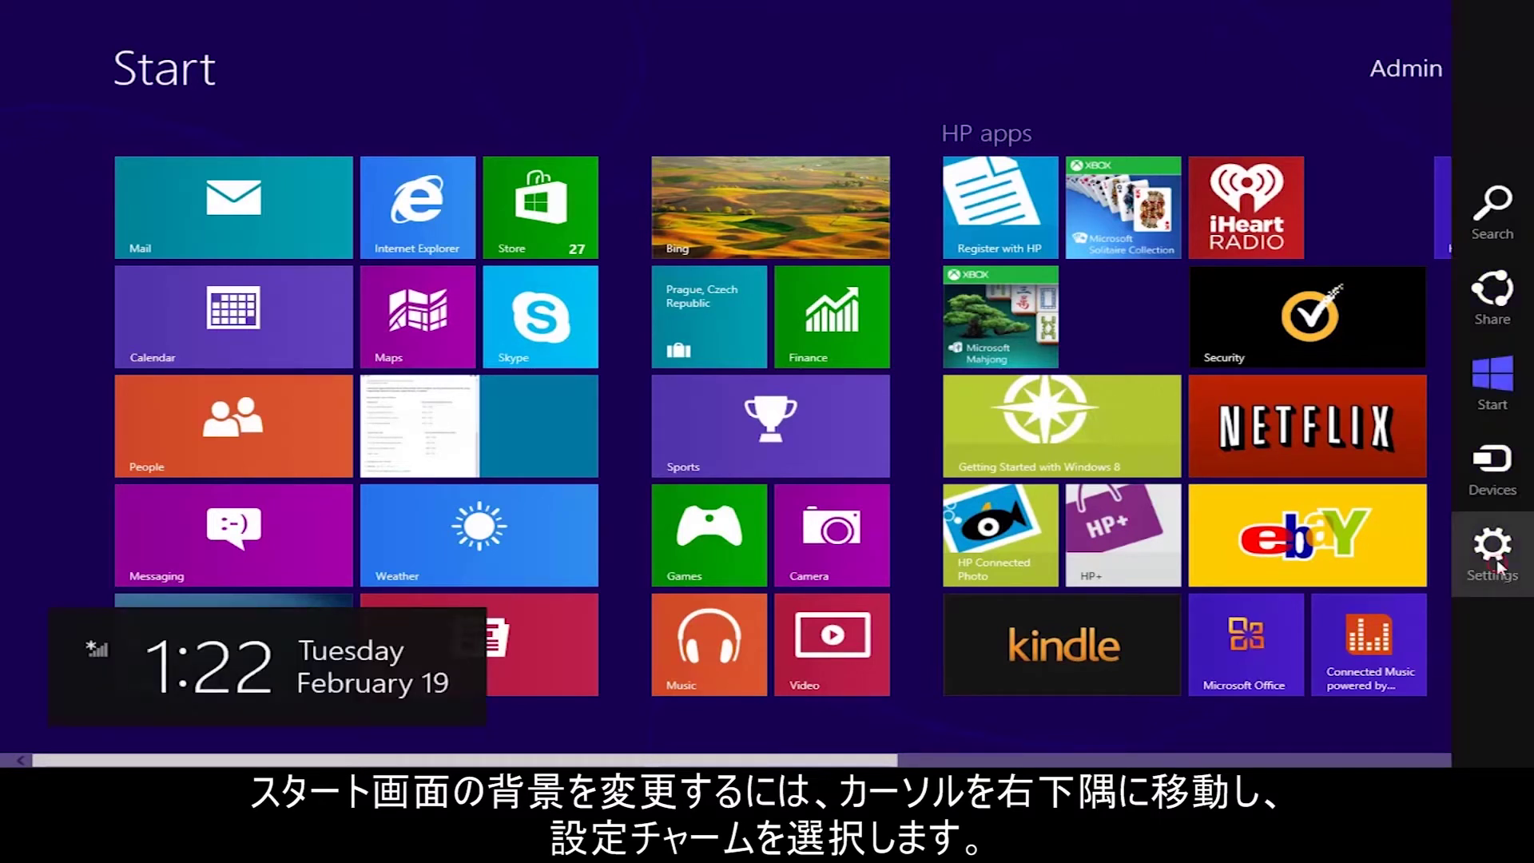
{"action": "left_click", "coordinate": [1492, 552]}
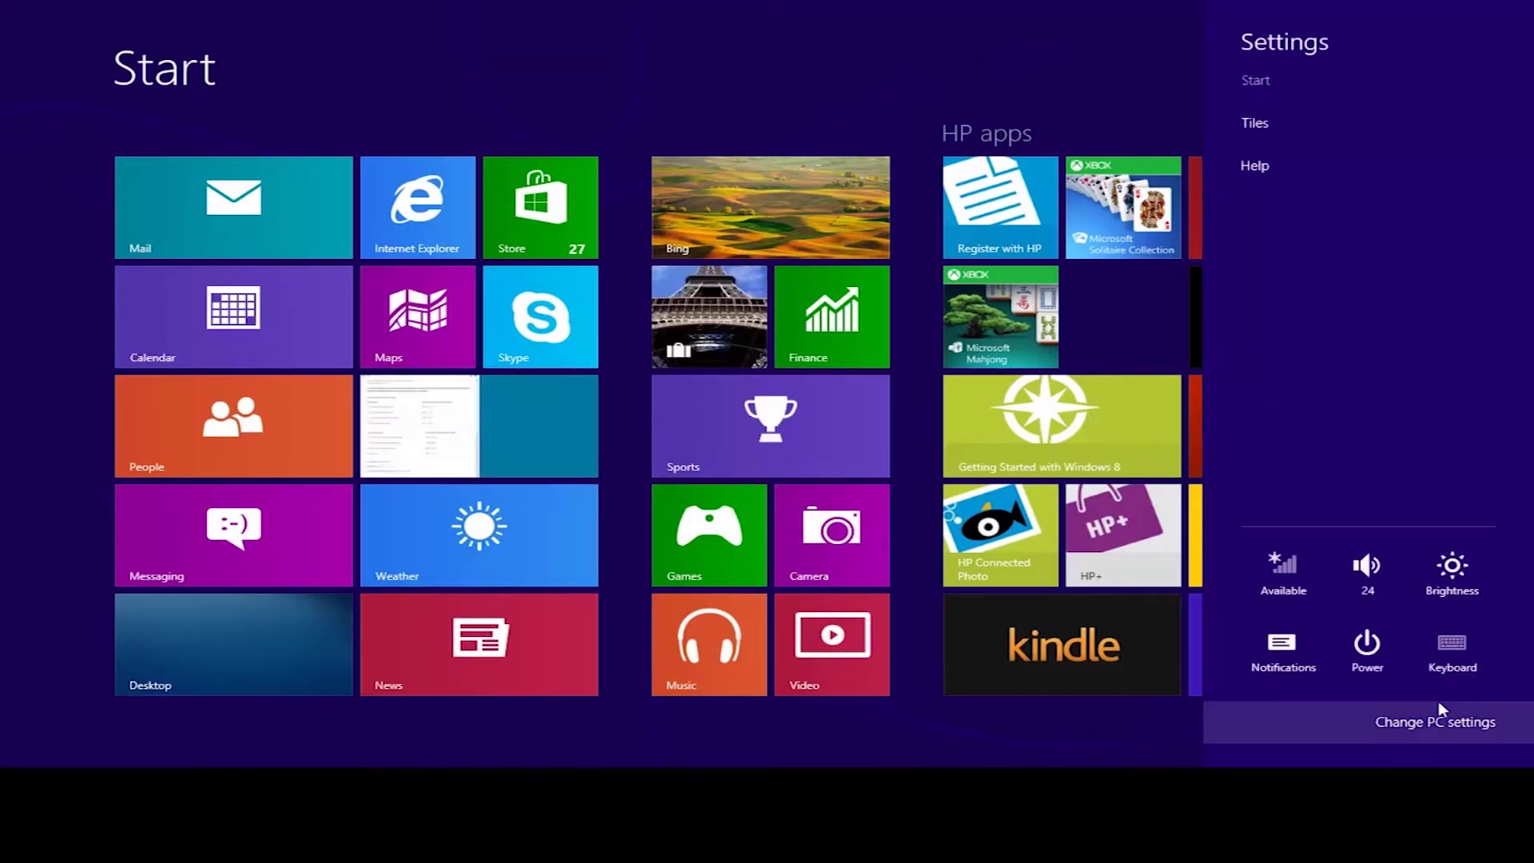
{"action": "left_click", "coordinate": [1435, 723]}
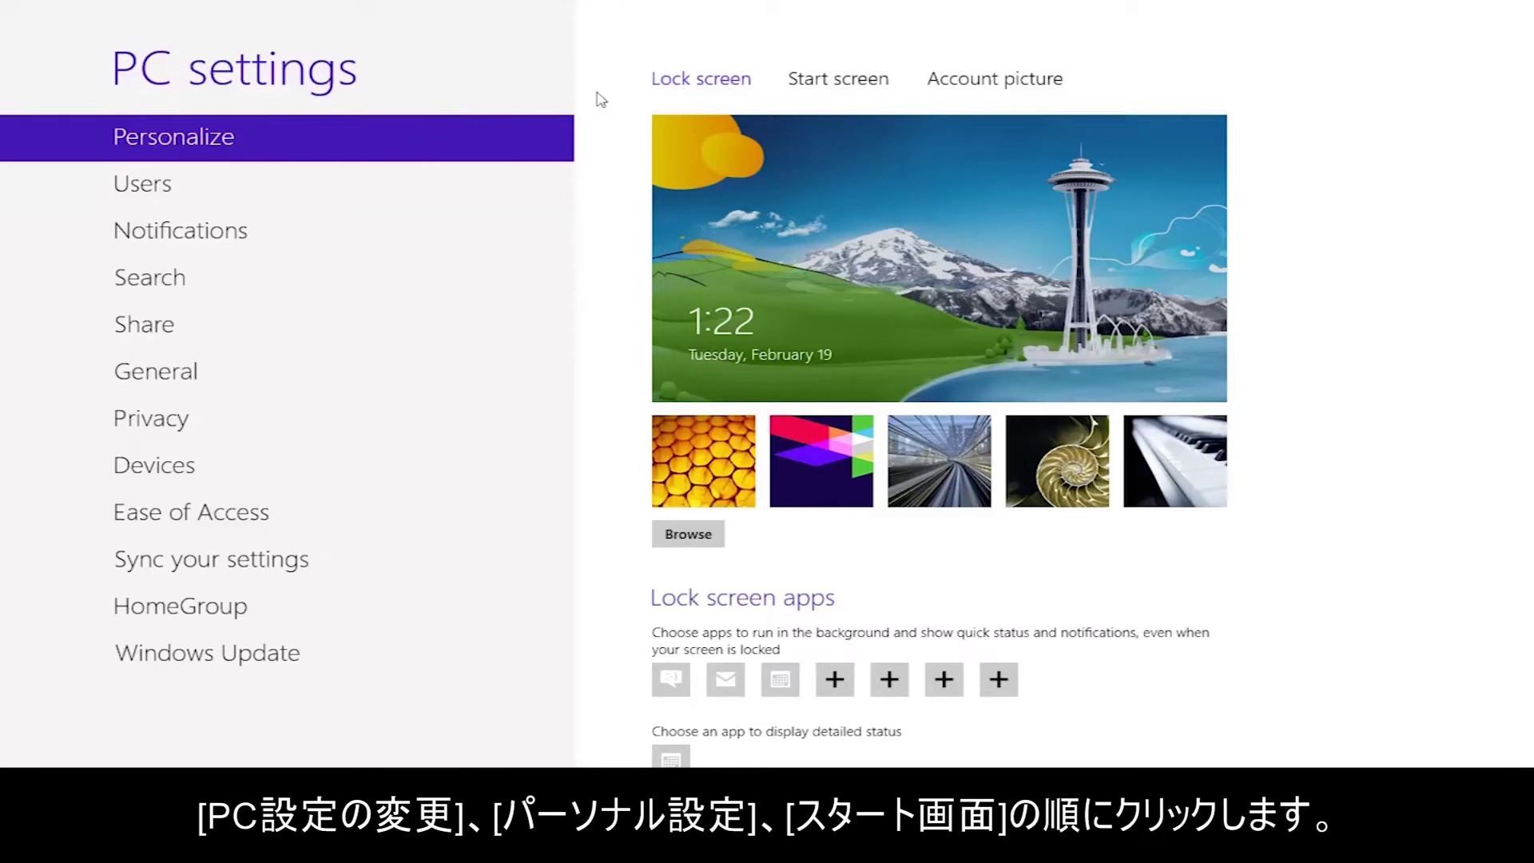
Step: Give the Start screen a new background pattern in dark green, then return to Start
{"action": "left_click", "coordinate": [830, 80]}
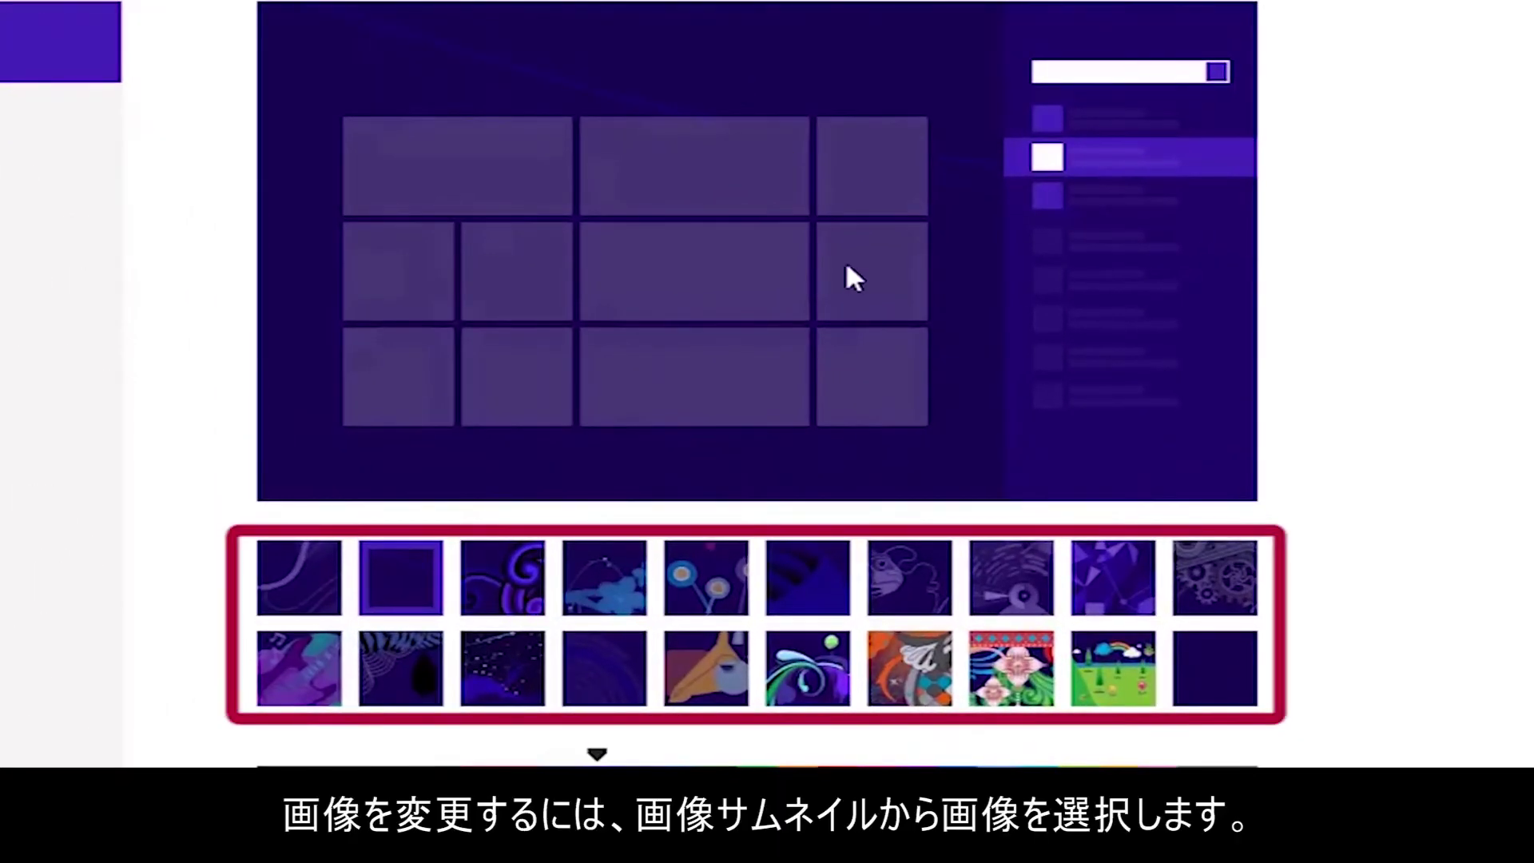
{"action": "left_click", "coordinate": [1109, 664]}
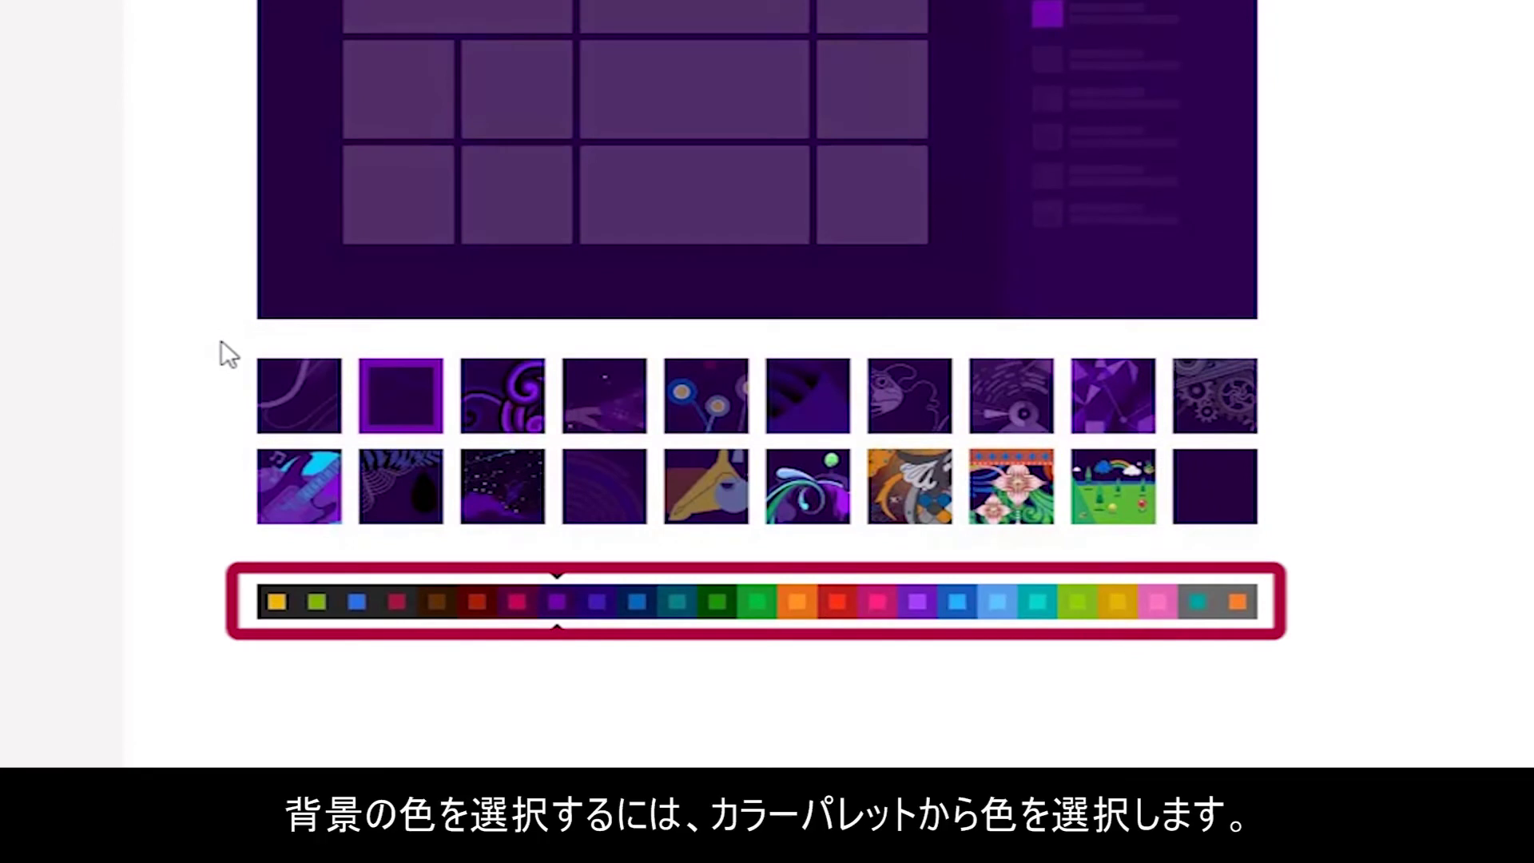
{"action": "left_click", "coordinate": [718, 604]}
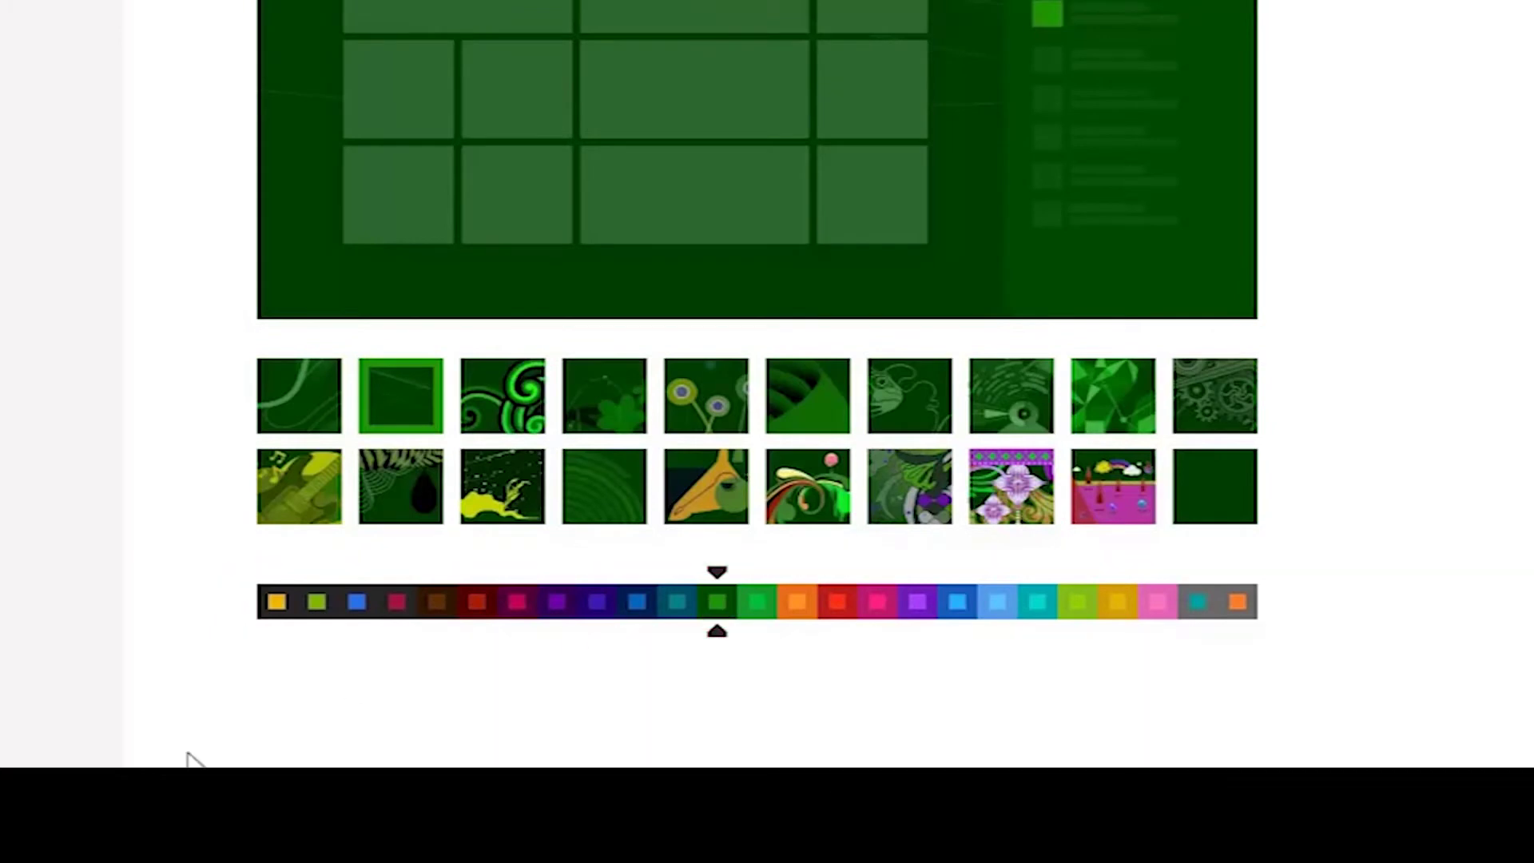
{"action": "key", "text": "super"}
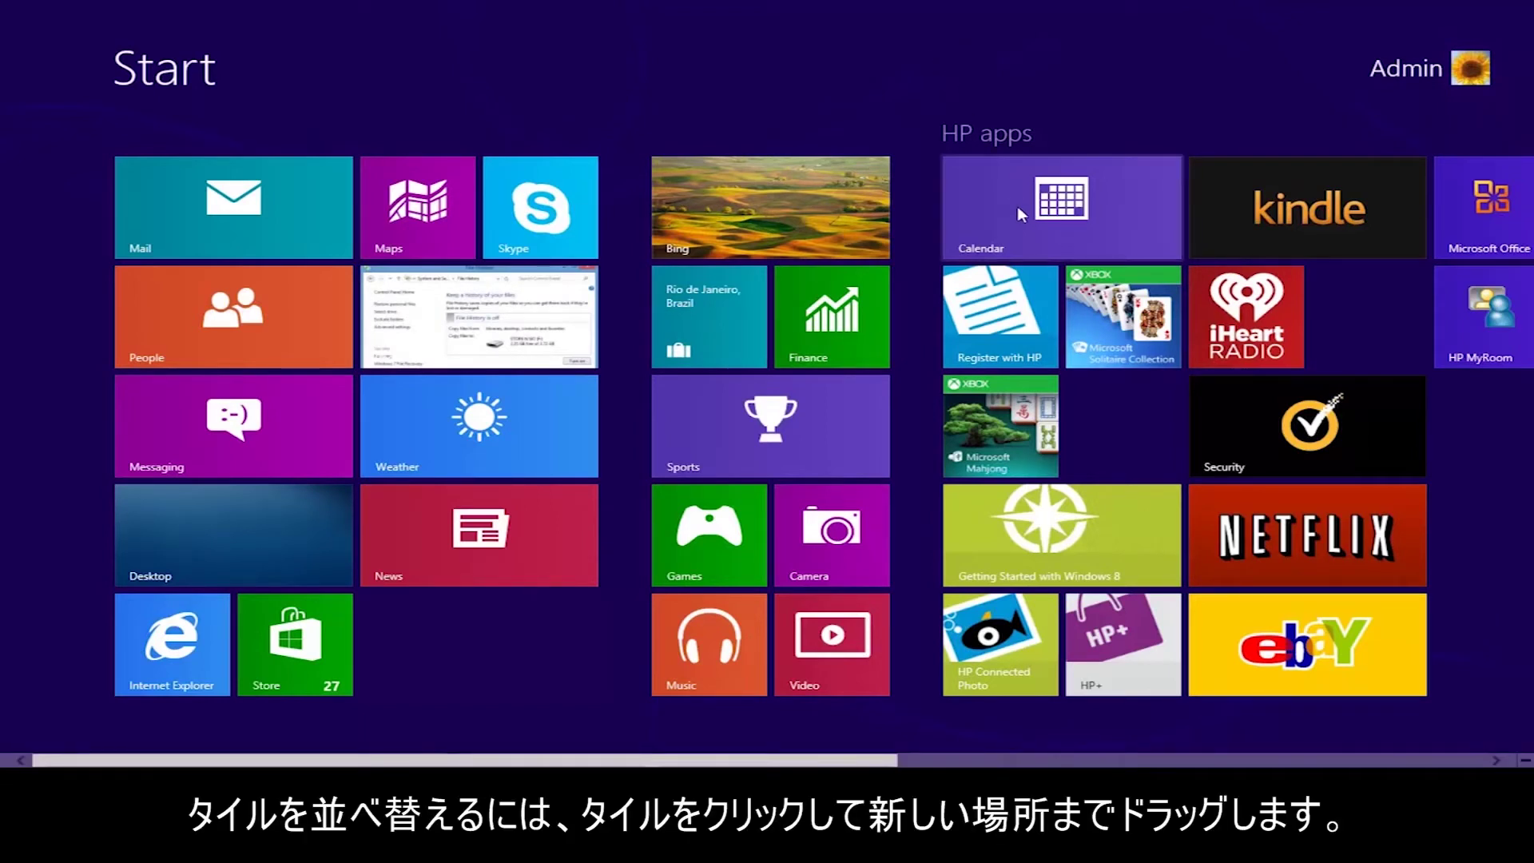
Step: Drag the Calendar tile into the left group directly below Mail
{"action": "left_click_drag", "start_coordinate": [1020, 214], "coordinate": [456, 281]}
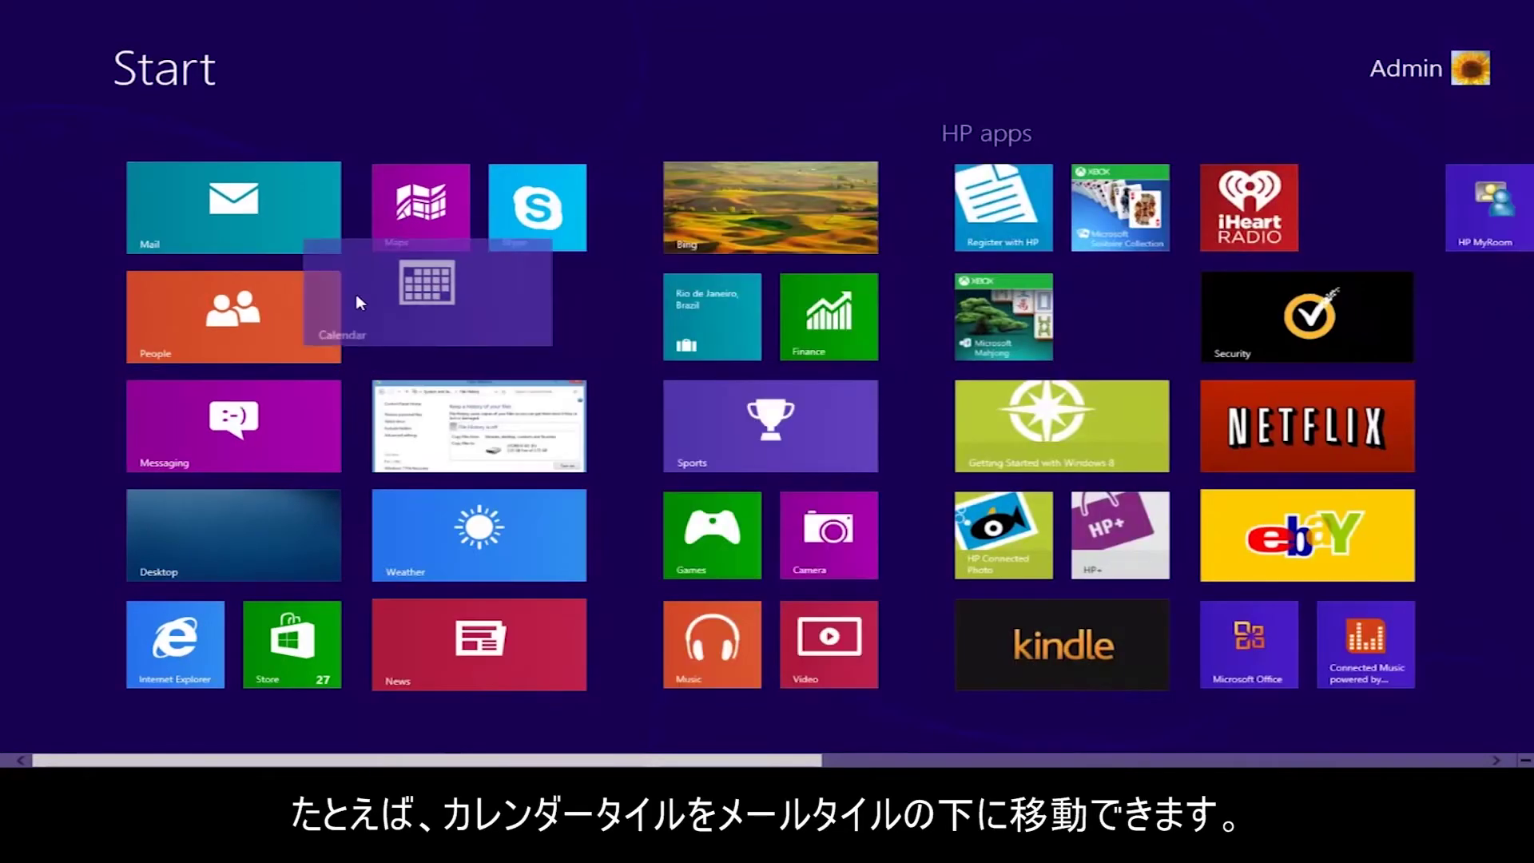
{"action": "left_click_drag", "start_coordinate": [360, 302], "coordinate": [175, 332]}
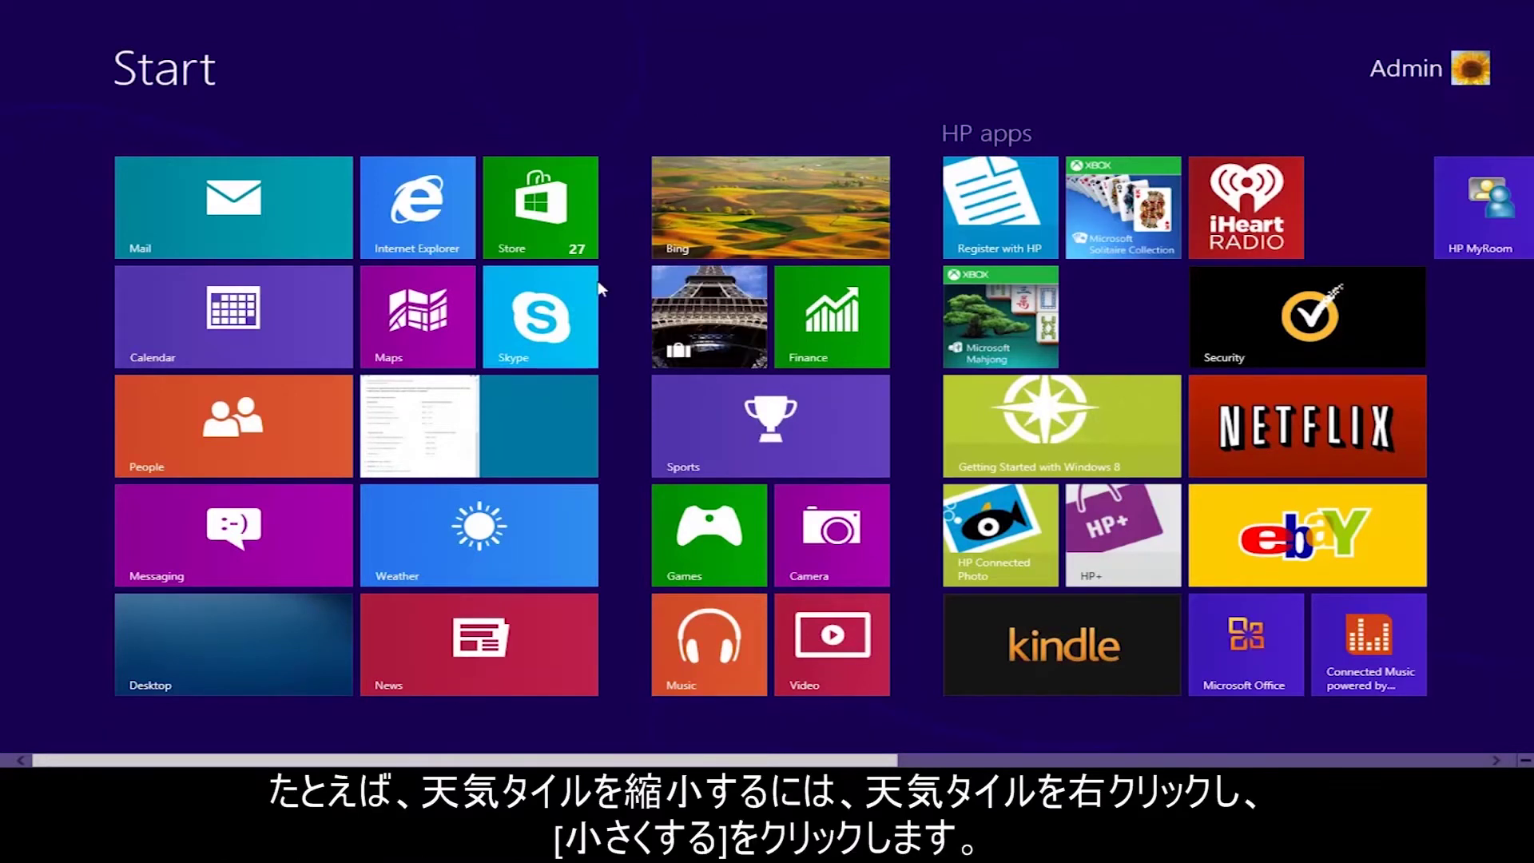
Step: Make the Weather tile Smaller from its app bar
{"action": "right_click", "coordinate": [536, 551]}
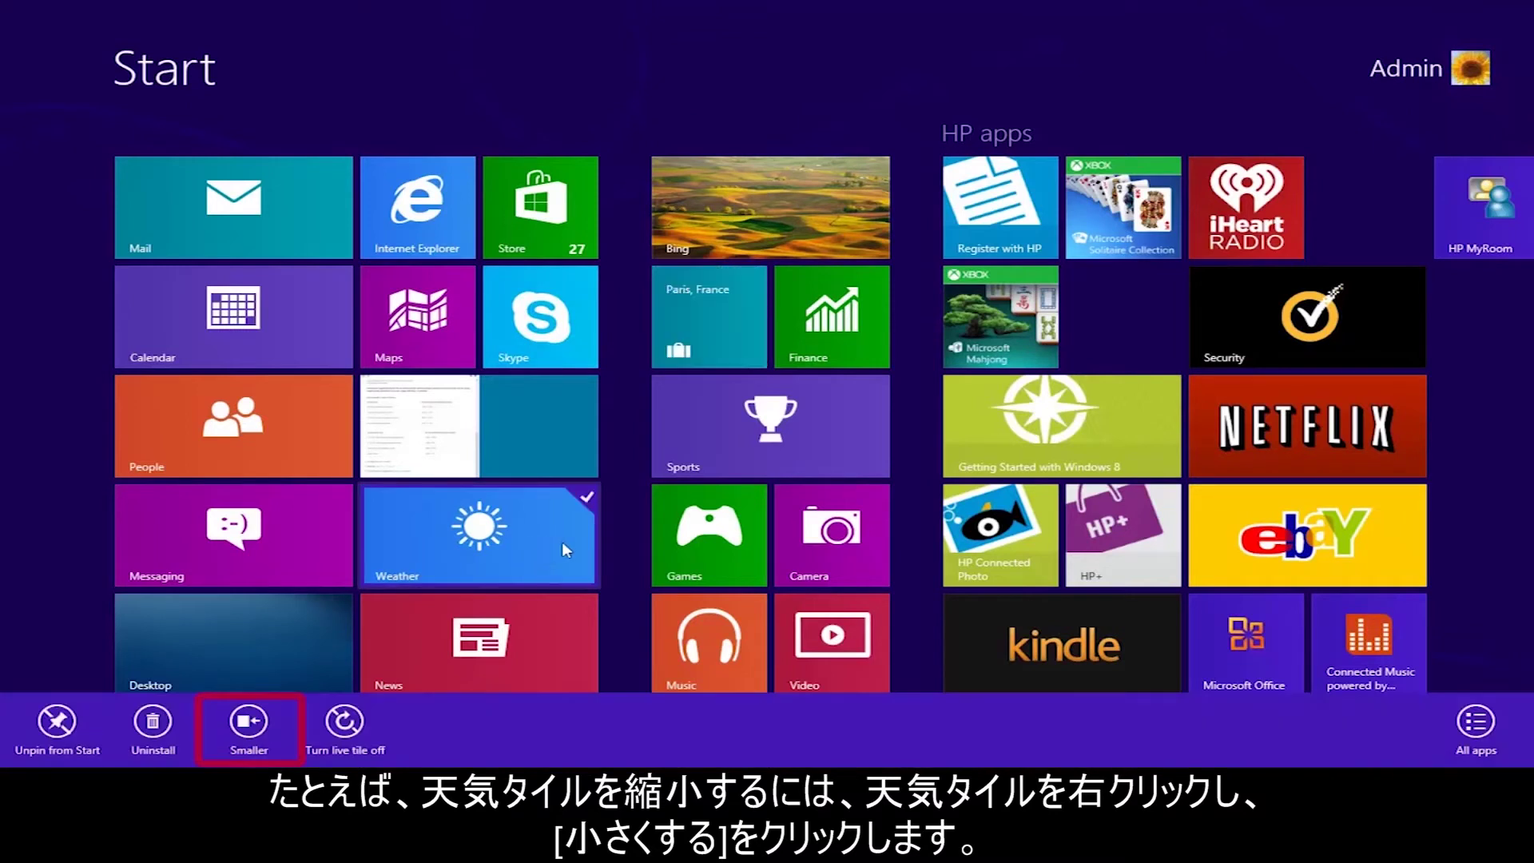
{"action": "left_click", "coordinate": [244, 722]}
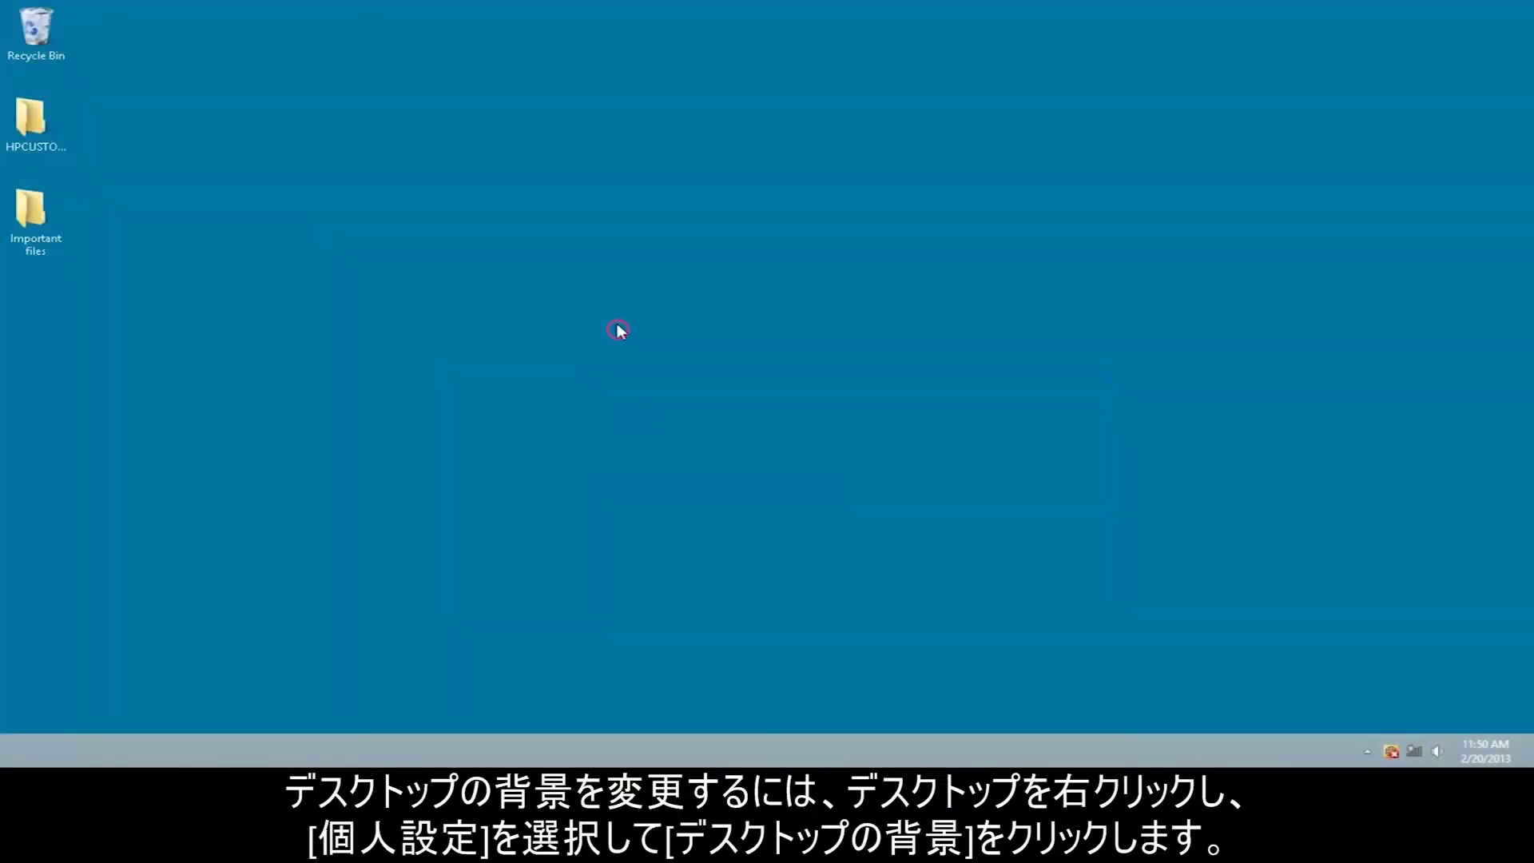
Step: Open Personalize from the desktop's context menu and go to Desktop Background
{"action": "right_click", "coordinate": [618, 324]}
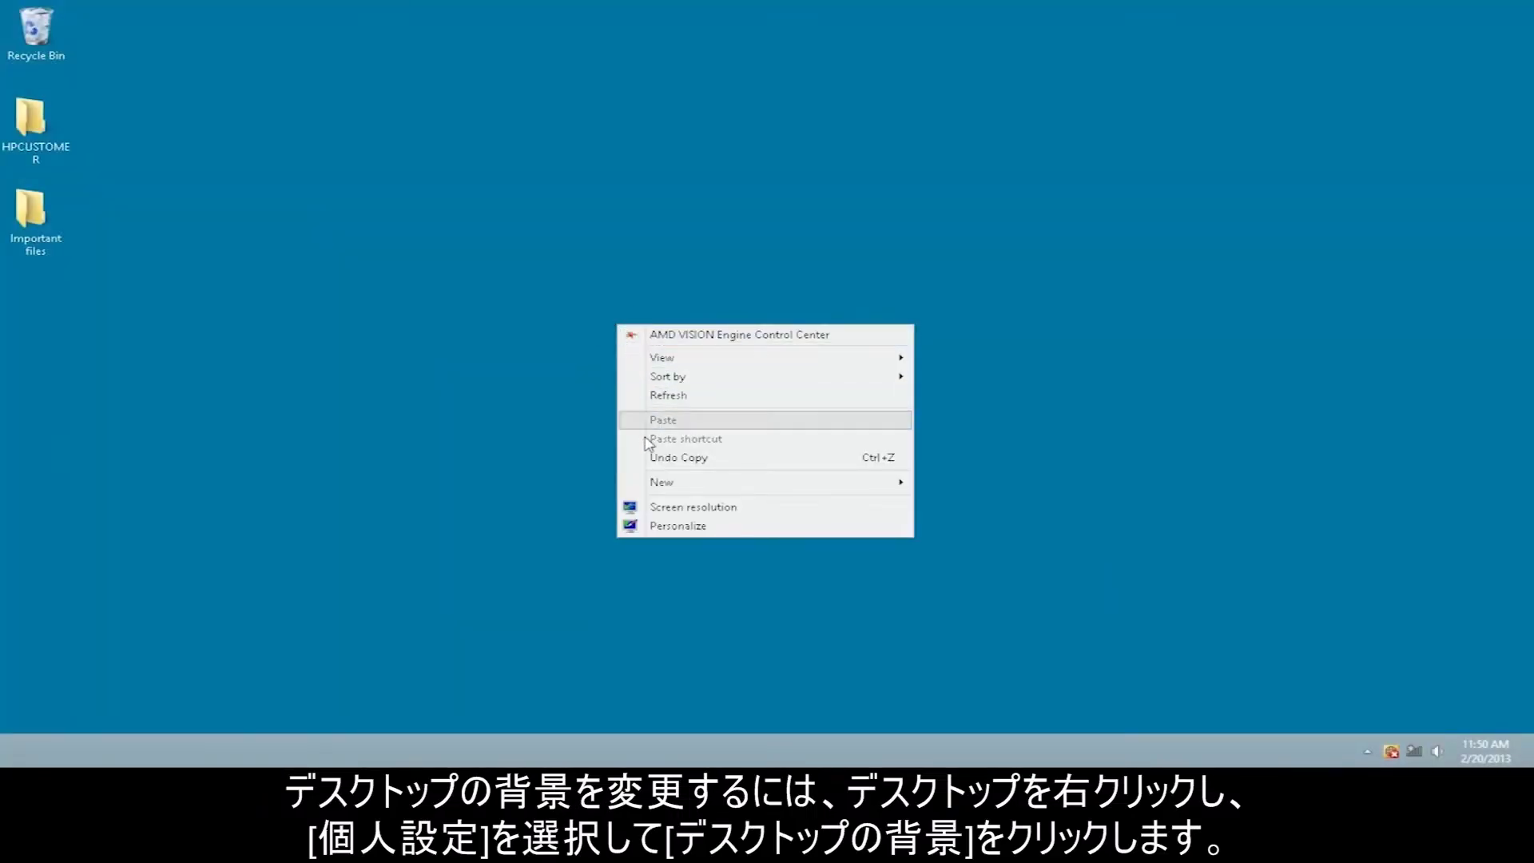
{"action": "left_click", "coordinate": [678, 529]}
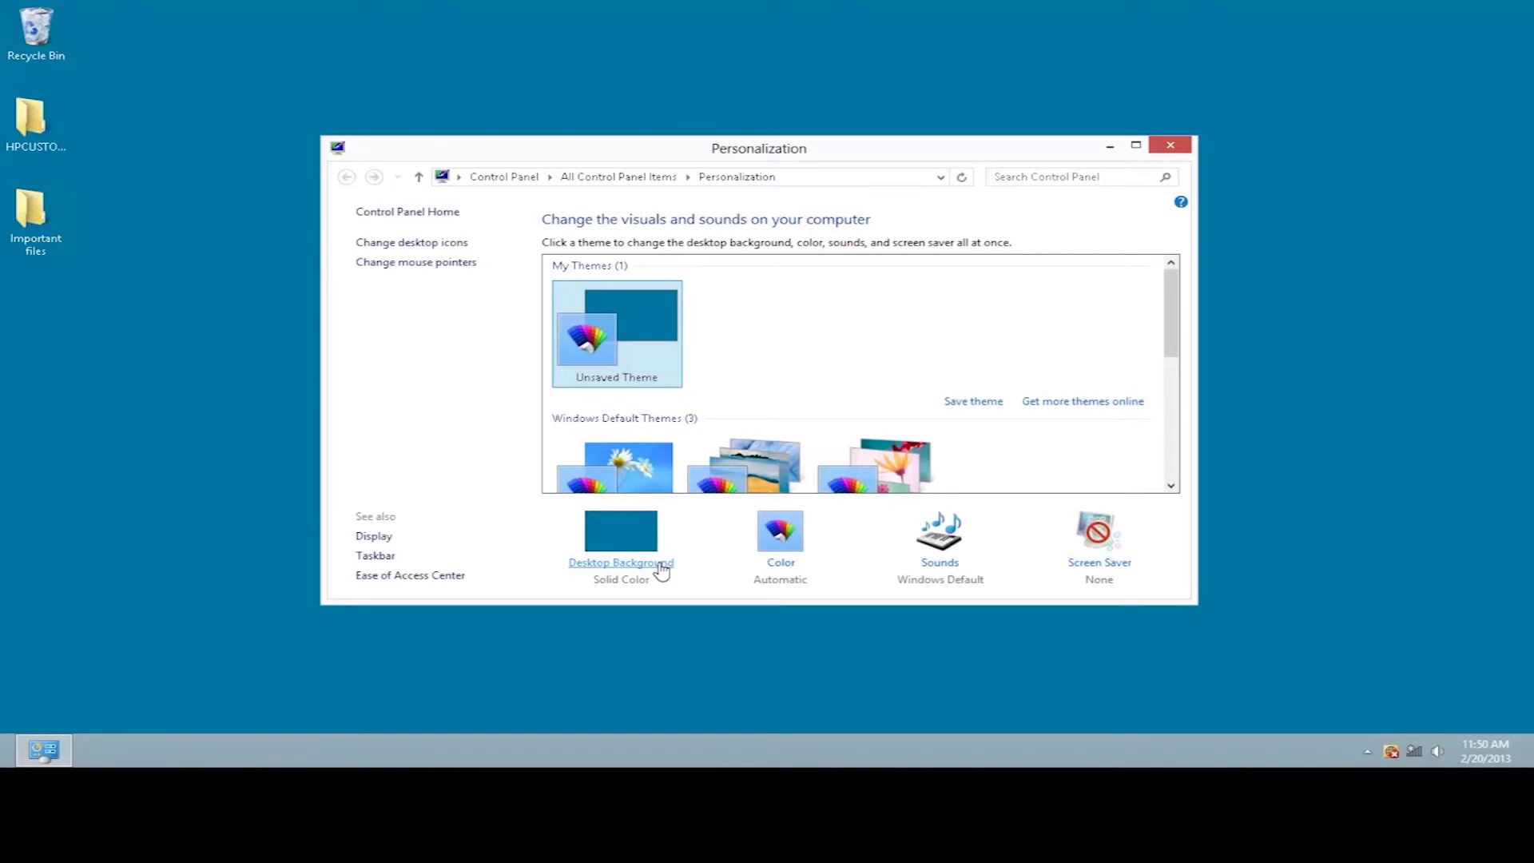
{"action": "left_click", "coordinate": [660, 566]}
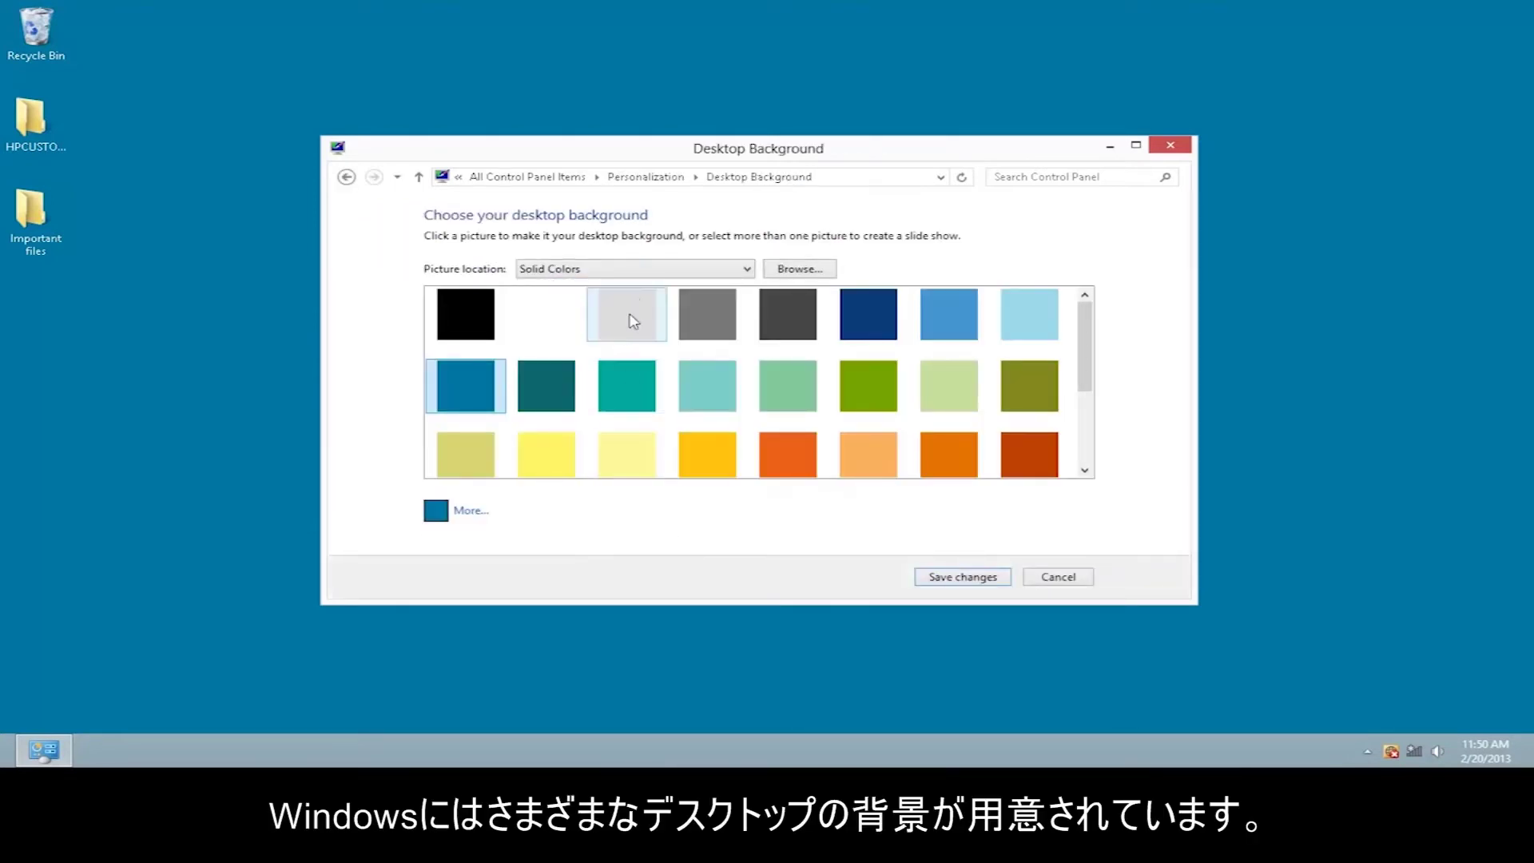
Step: Set Picture location to Windows Desktop Backgrounds and select only the orange Earth hills picture
{"action": "left_click", "coordinate": [636, 270]}
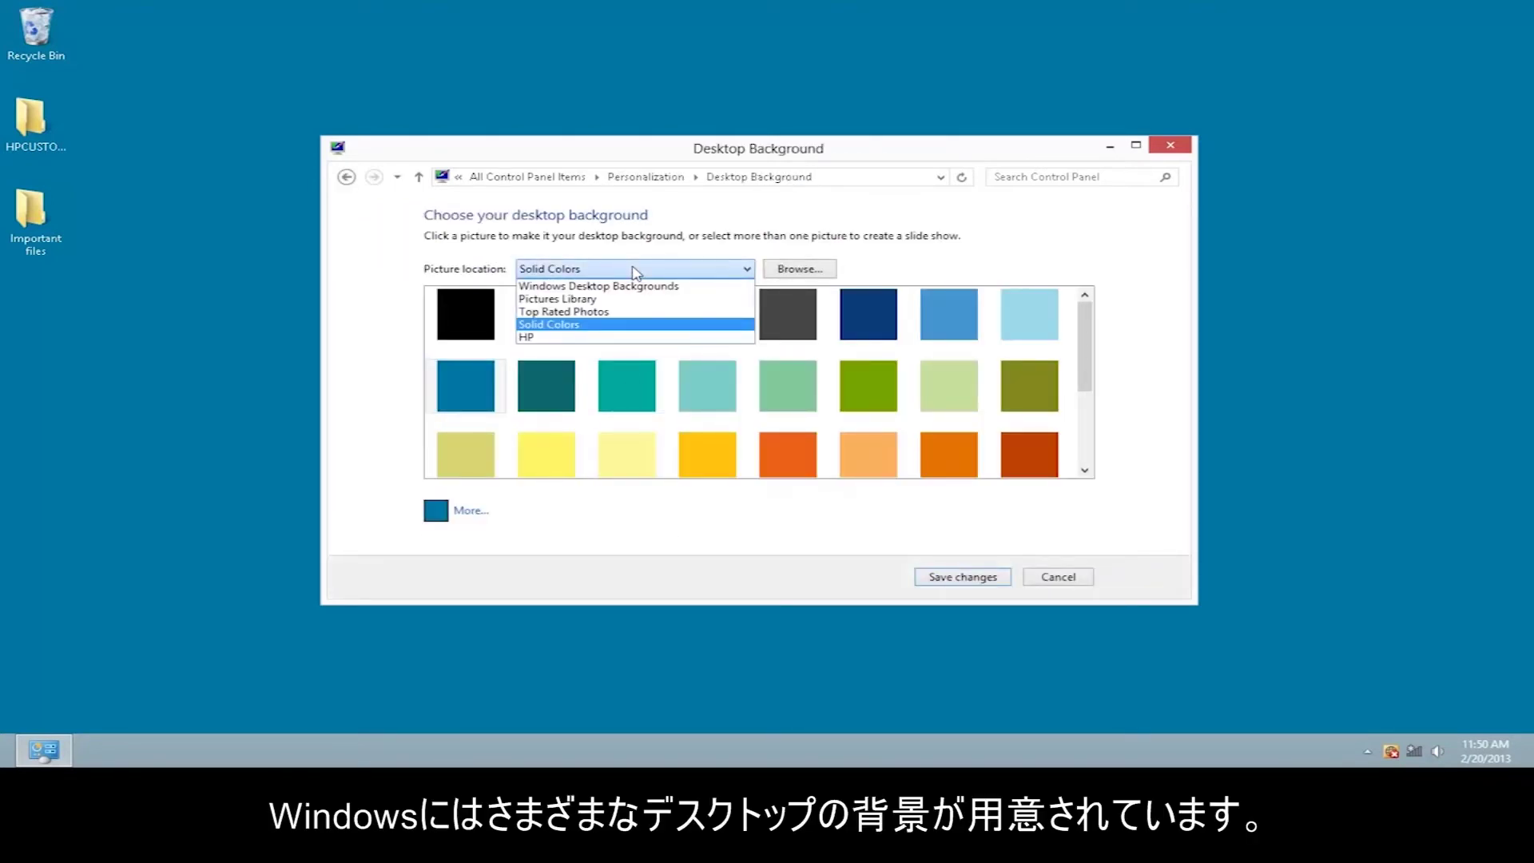
{"action": "left_click", "coordinate": [635, 270]}
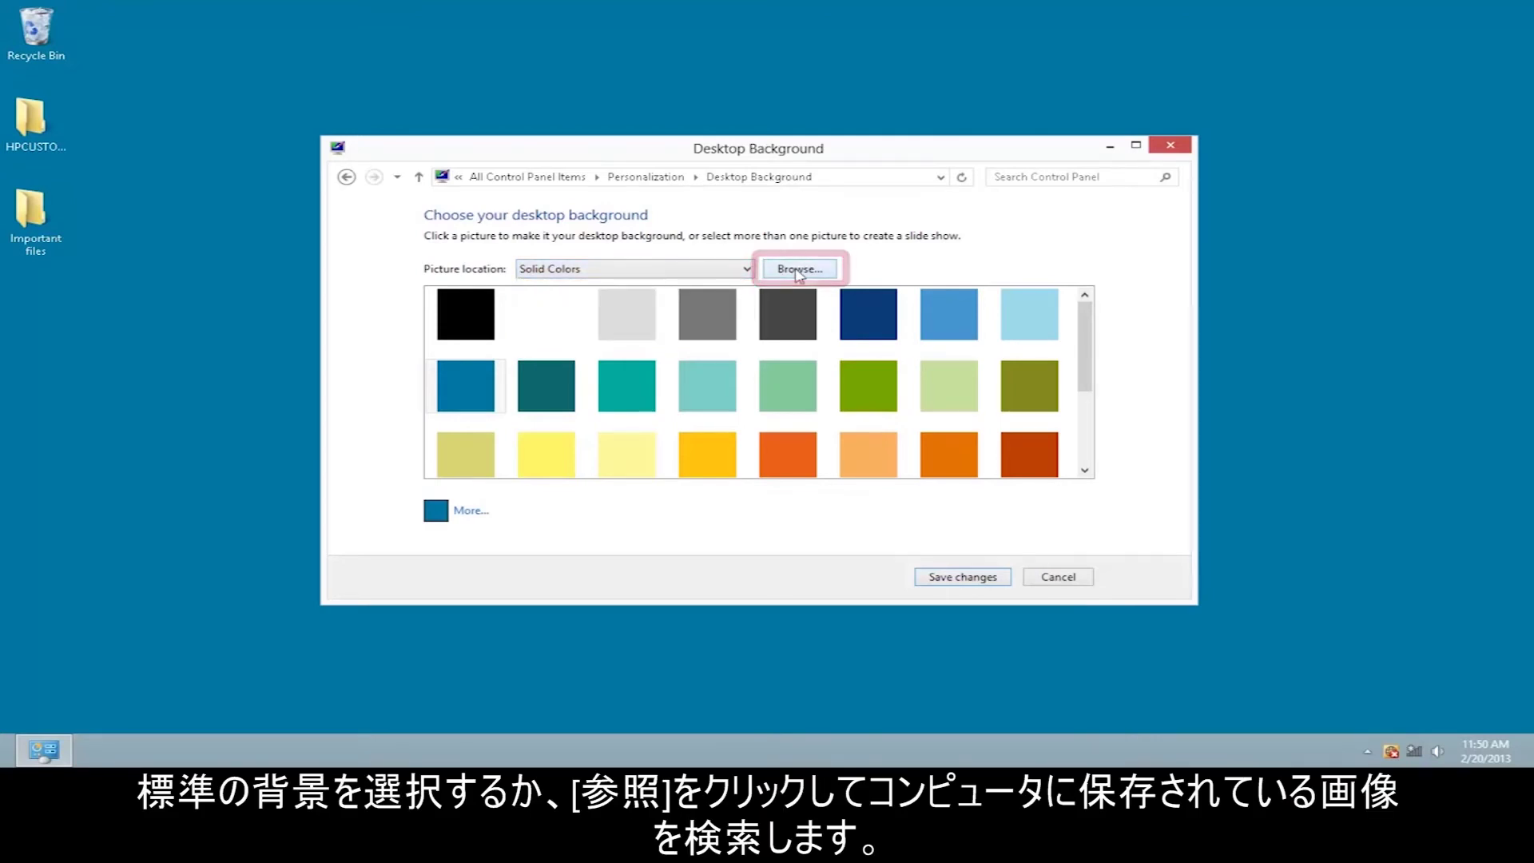
{"action": "left_click", "coordinate": [696, 272]}
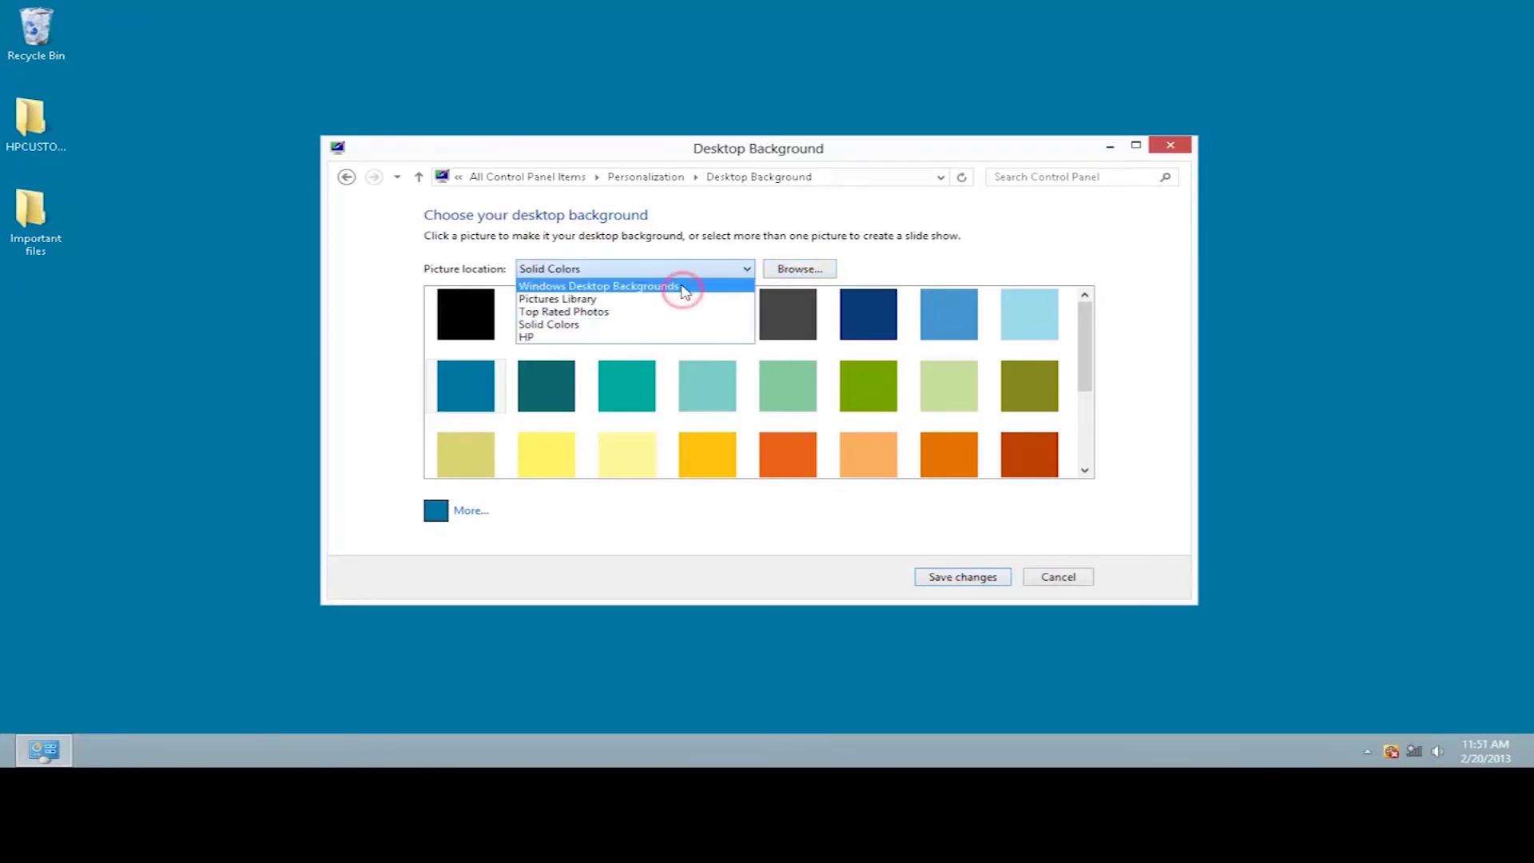
{"action": "left_click", "coordinate": [685, 286]}
{"action": "left_click", "coordinate": [573, 342]}
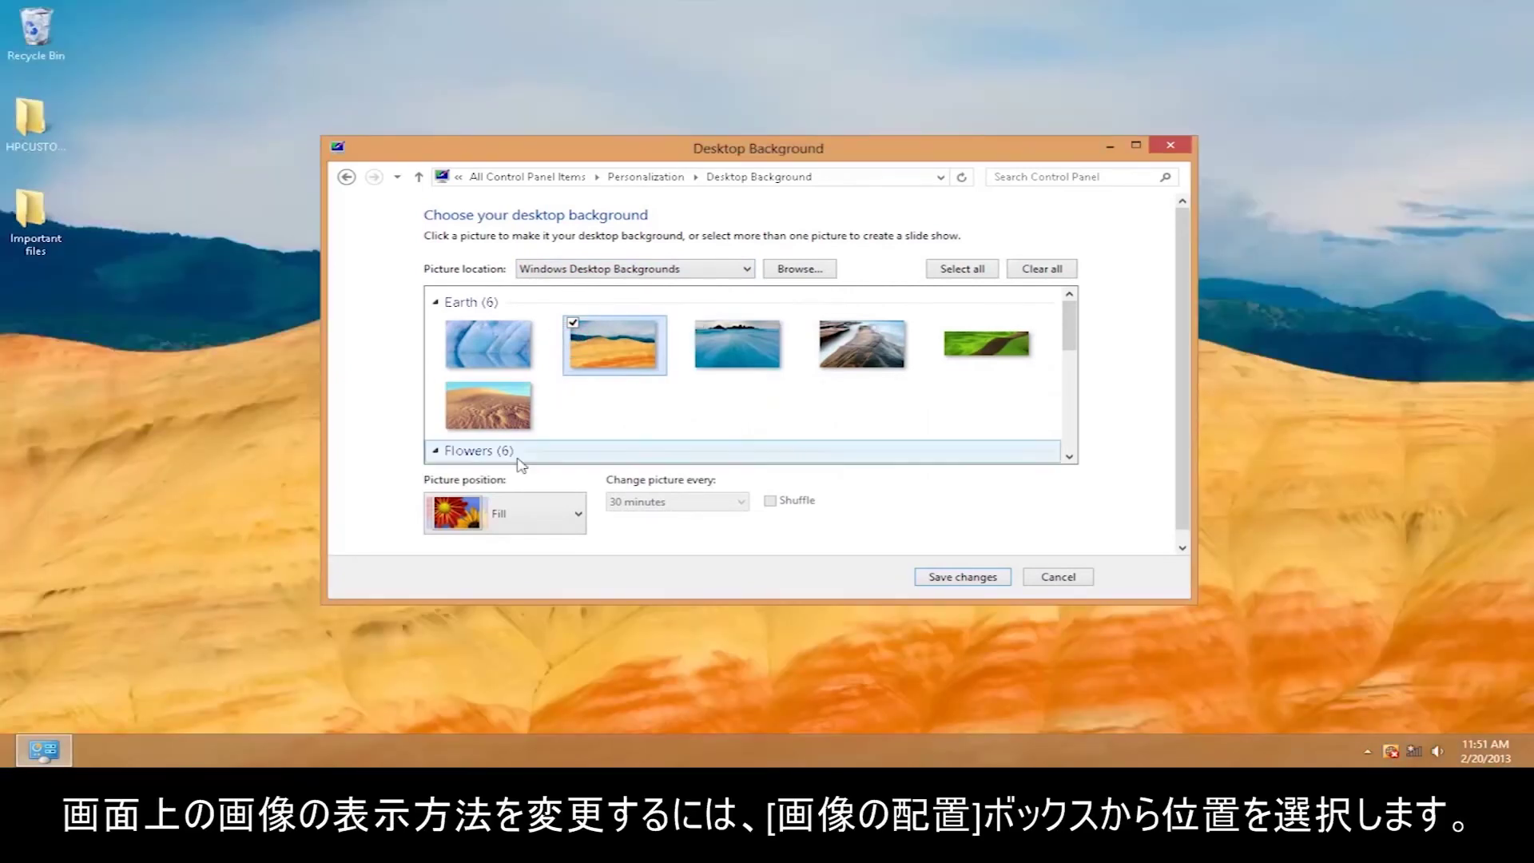
Step: Keep the picture position as Fill and save the new desktop background
{"action": "left_click", "coordinate": [519, 516]}
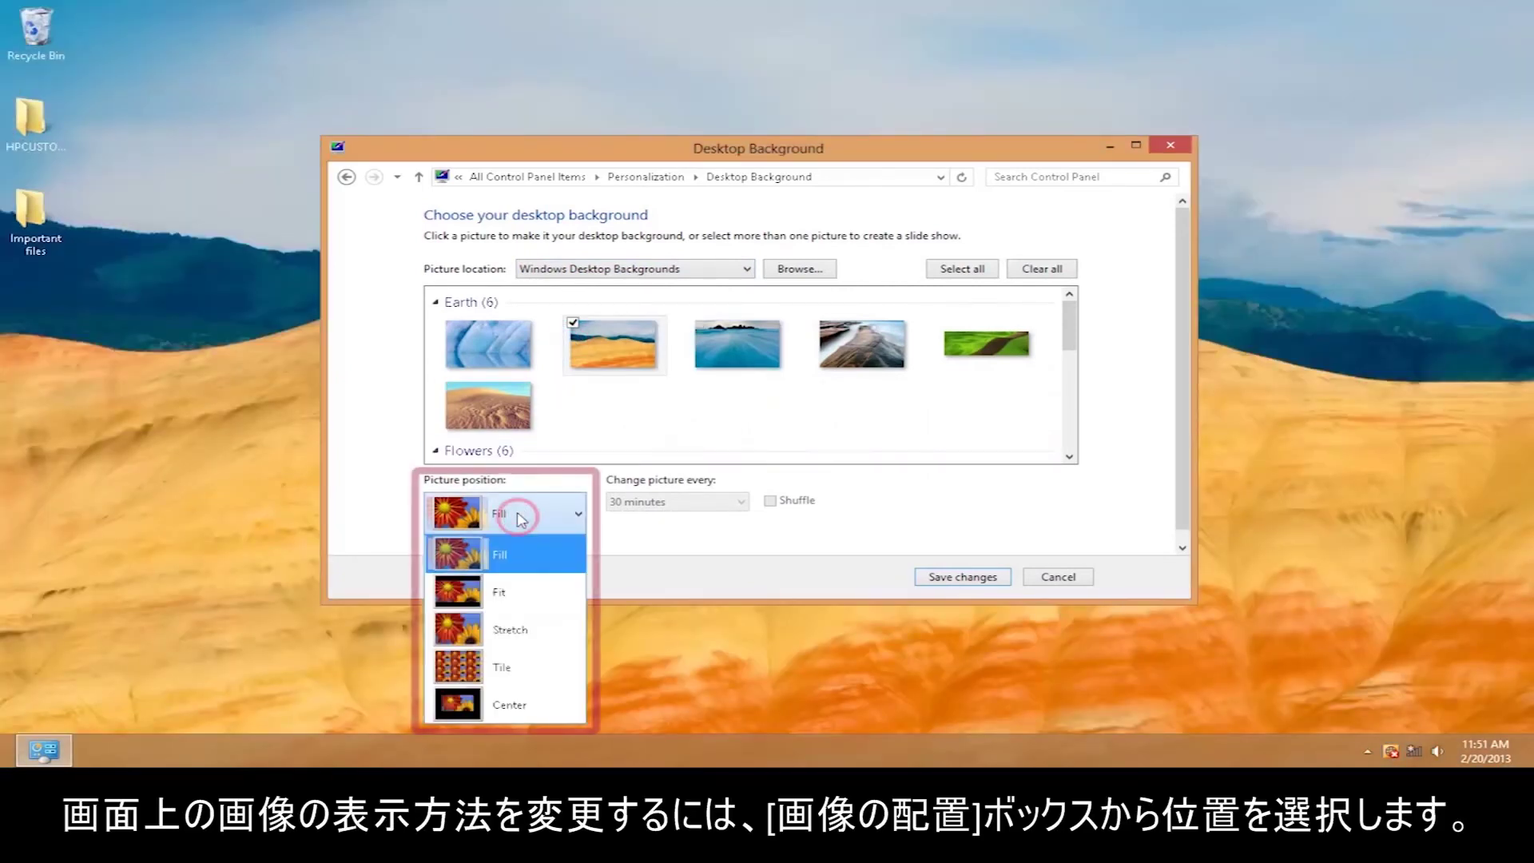
{"action": "left_click", "coordinate": [526, 553]}
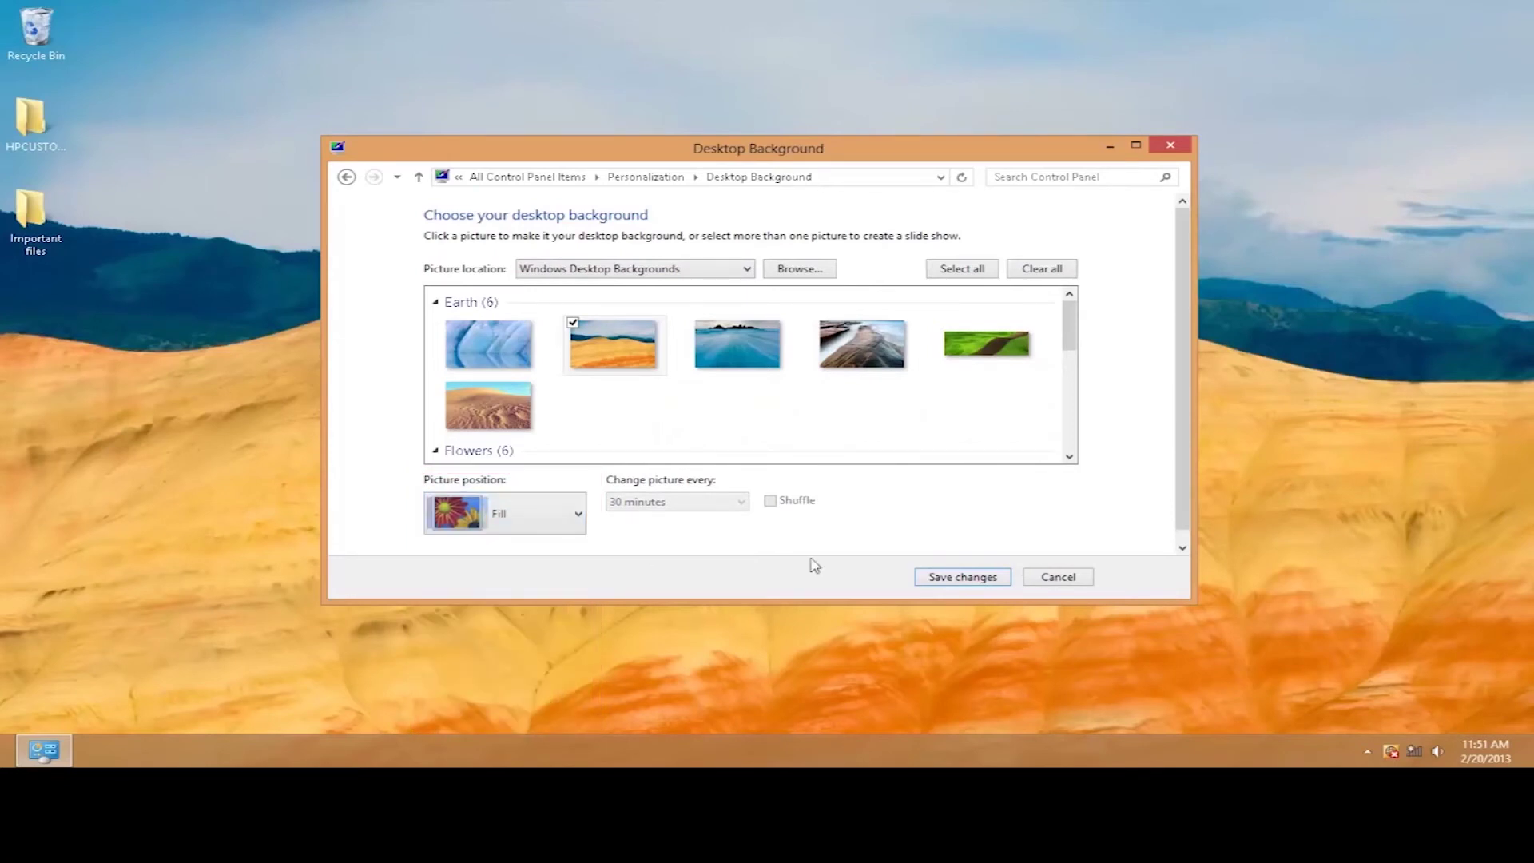
{"action": "left_click", "coordinate": [974, 585]}
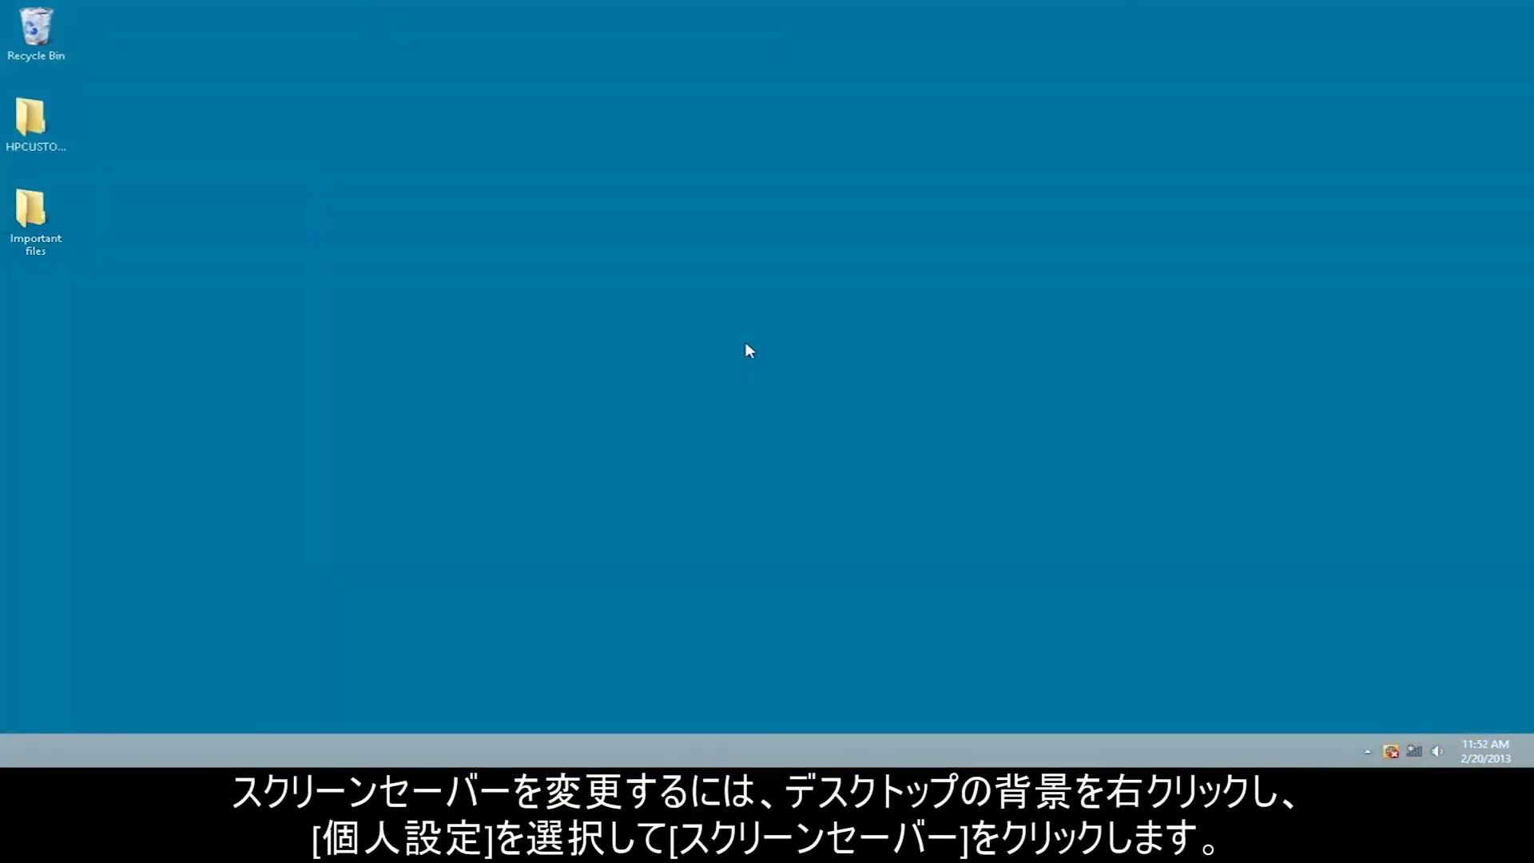
Step: Open Screen Saver Settings through the desktop's Personalize window
{"action": "right_click", "coordinate": [745, 344]}
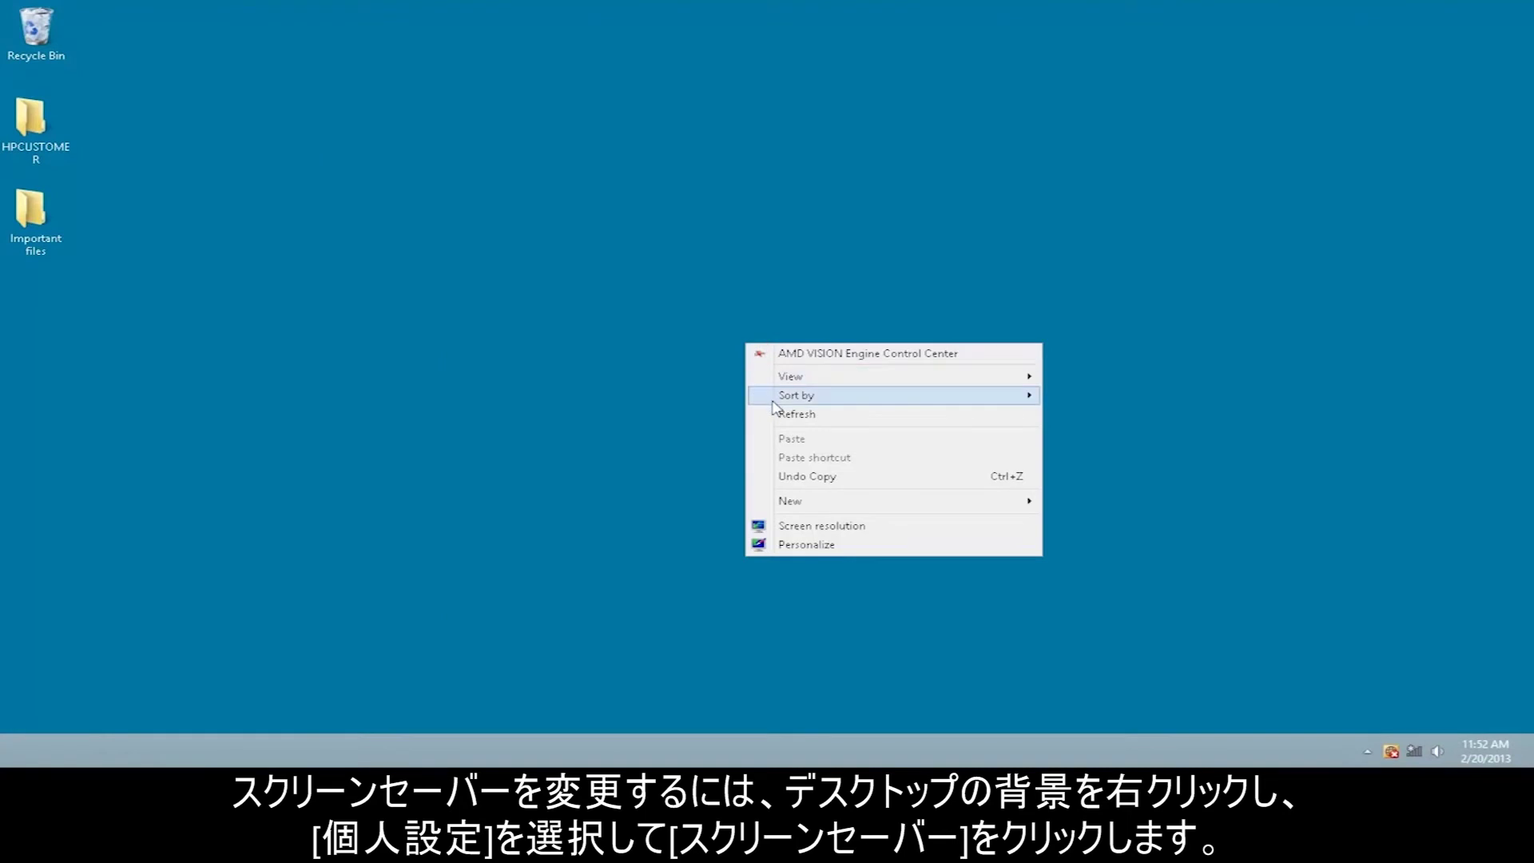
{"action": "left_click", "coordinate": [850, 547]}
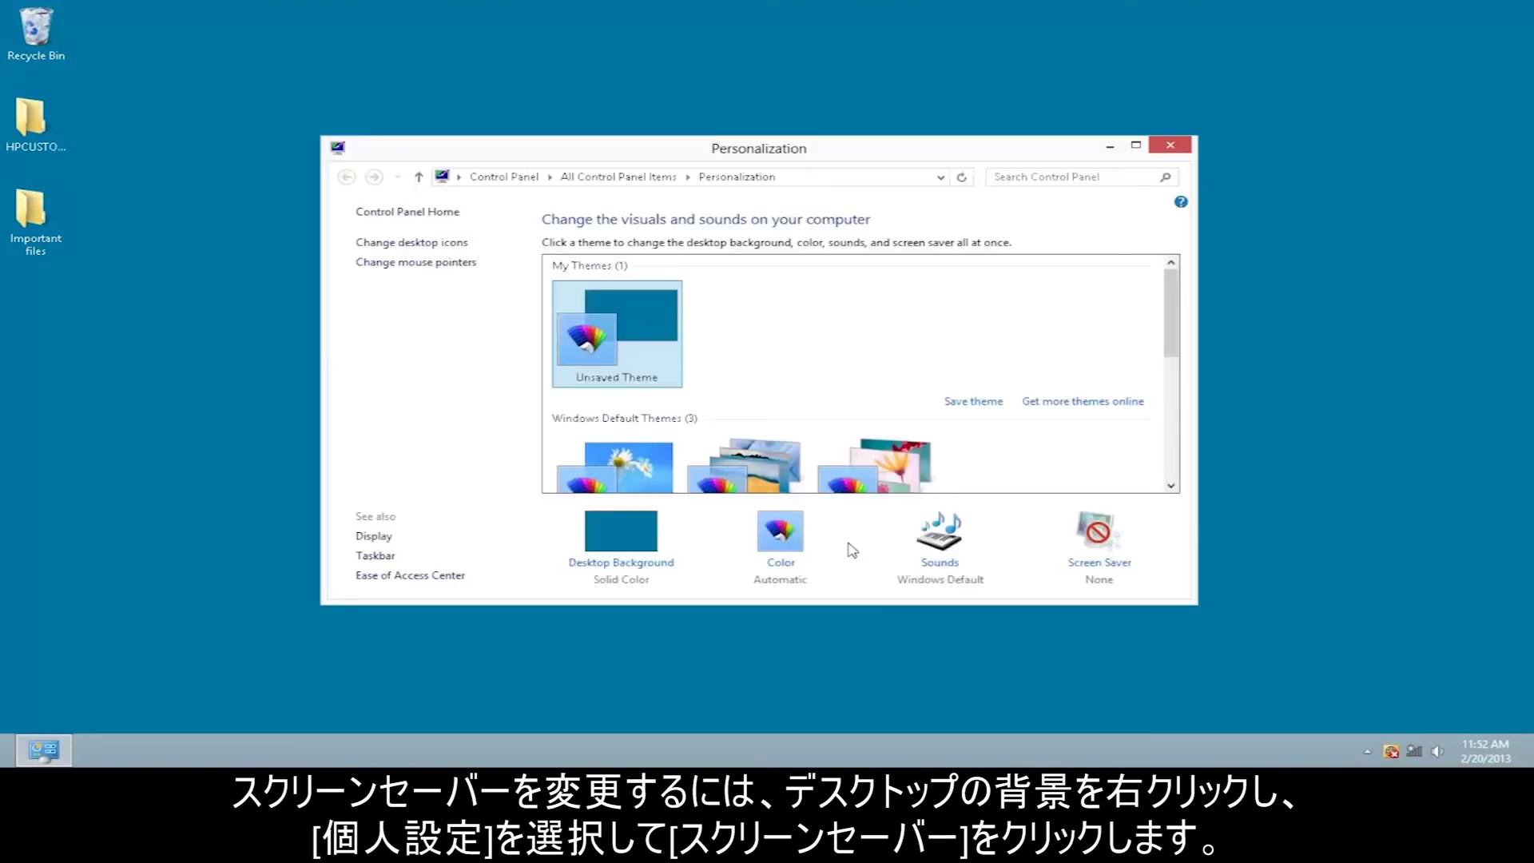
{"action": "left_click", "coordinate": [1084, 568]}
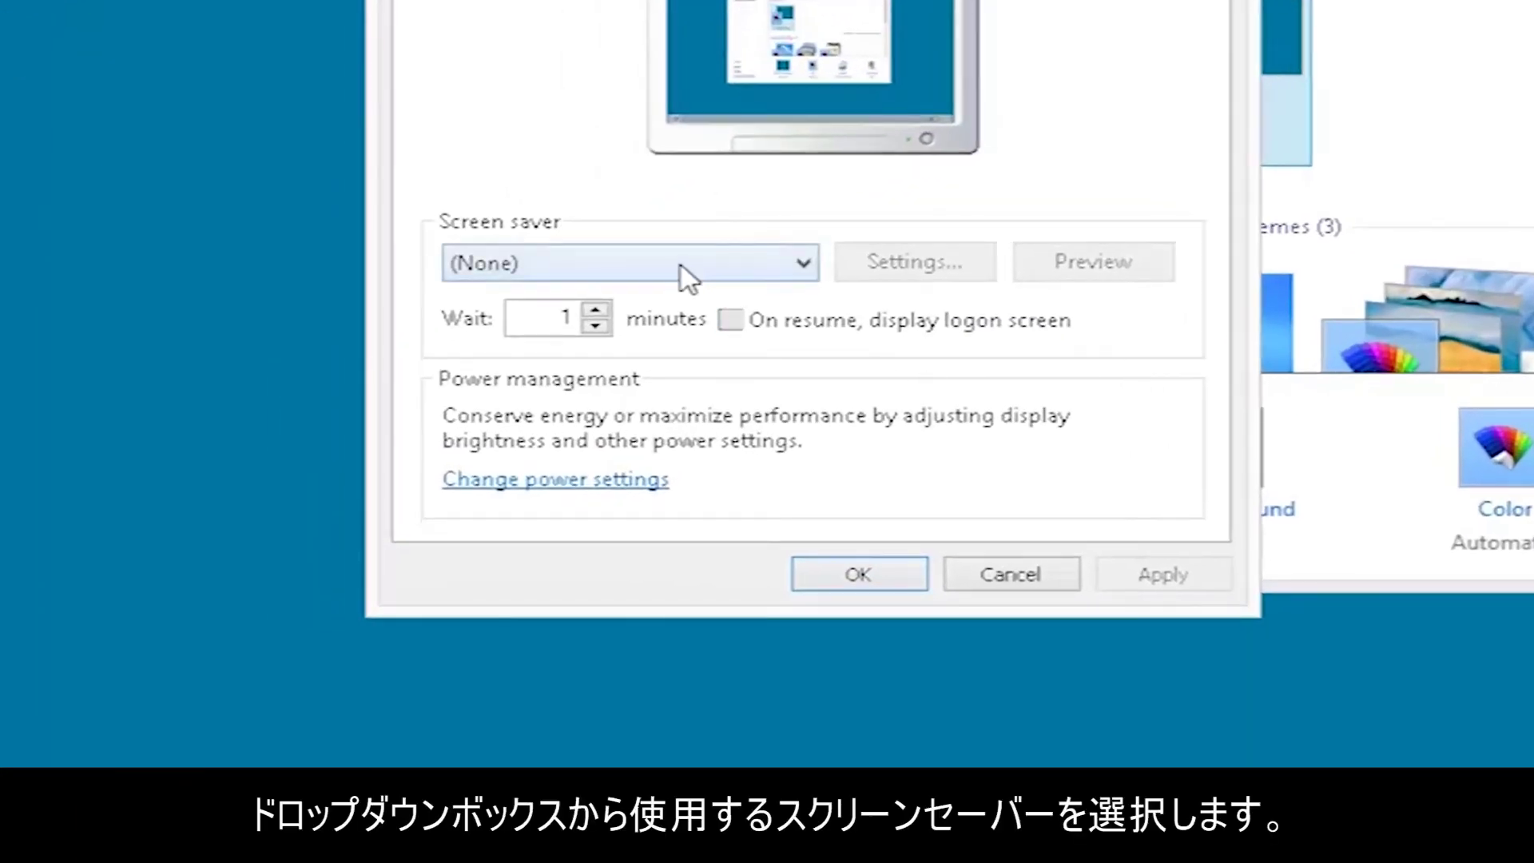
Step: Save Bubbles as the screen saver with a 5-minute wait and logon screen on resume
{"action": "left_click", "coordinate": [681, 263]}
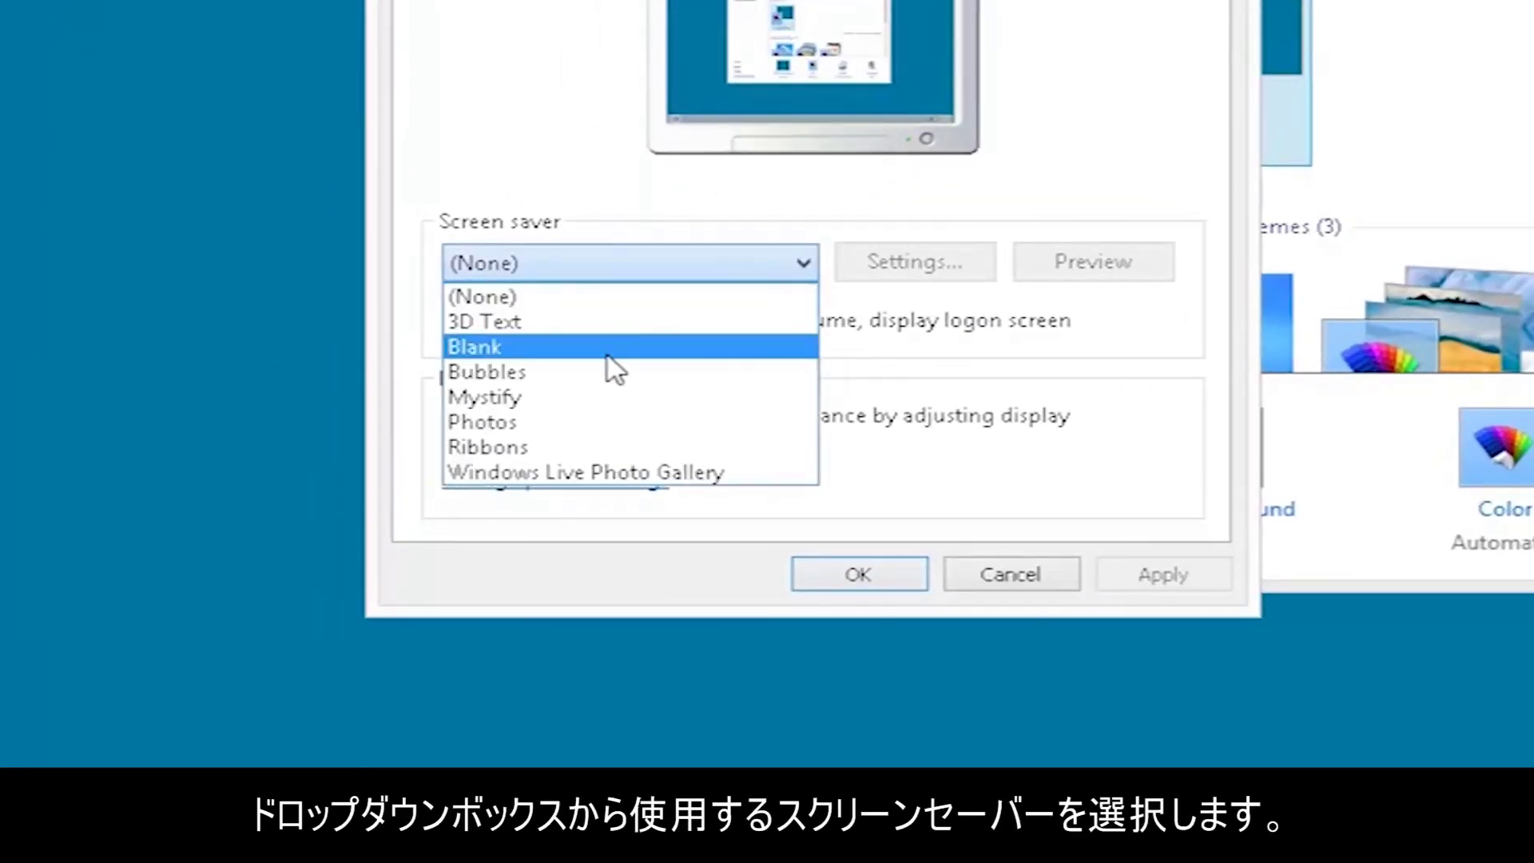
{"action": "left_click", "coordinate": [596, 372]}
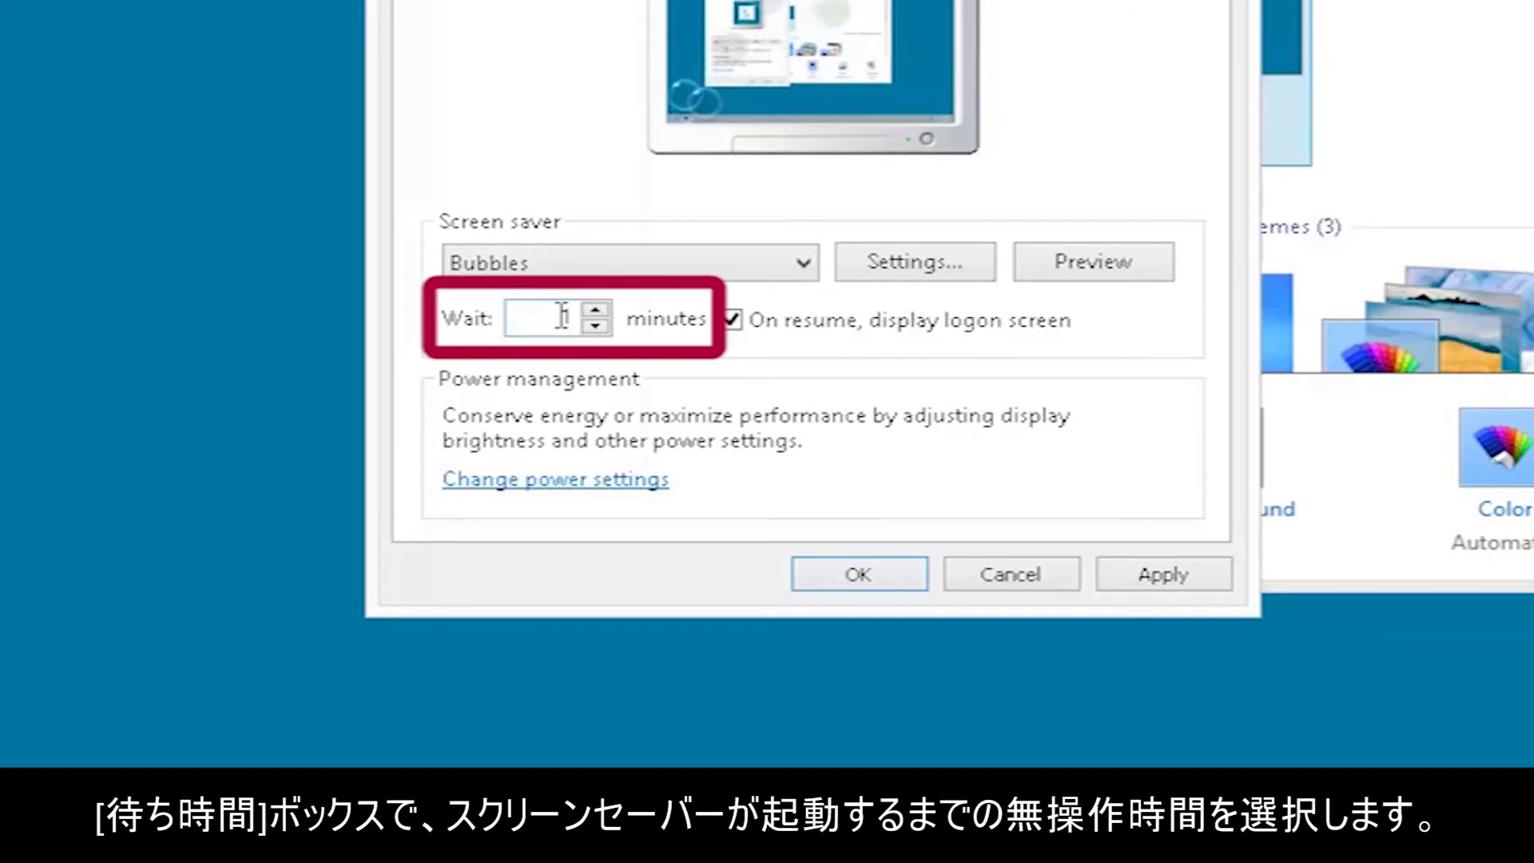
{"action": "left_click", "coordinate": [595, 310]}
{"action": "left_click", "coordinate": [596, 311]}
{"action": "left_click", "coordinate": [596, 311]}
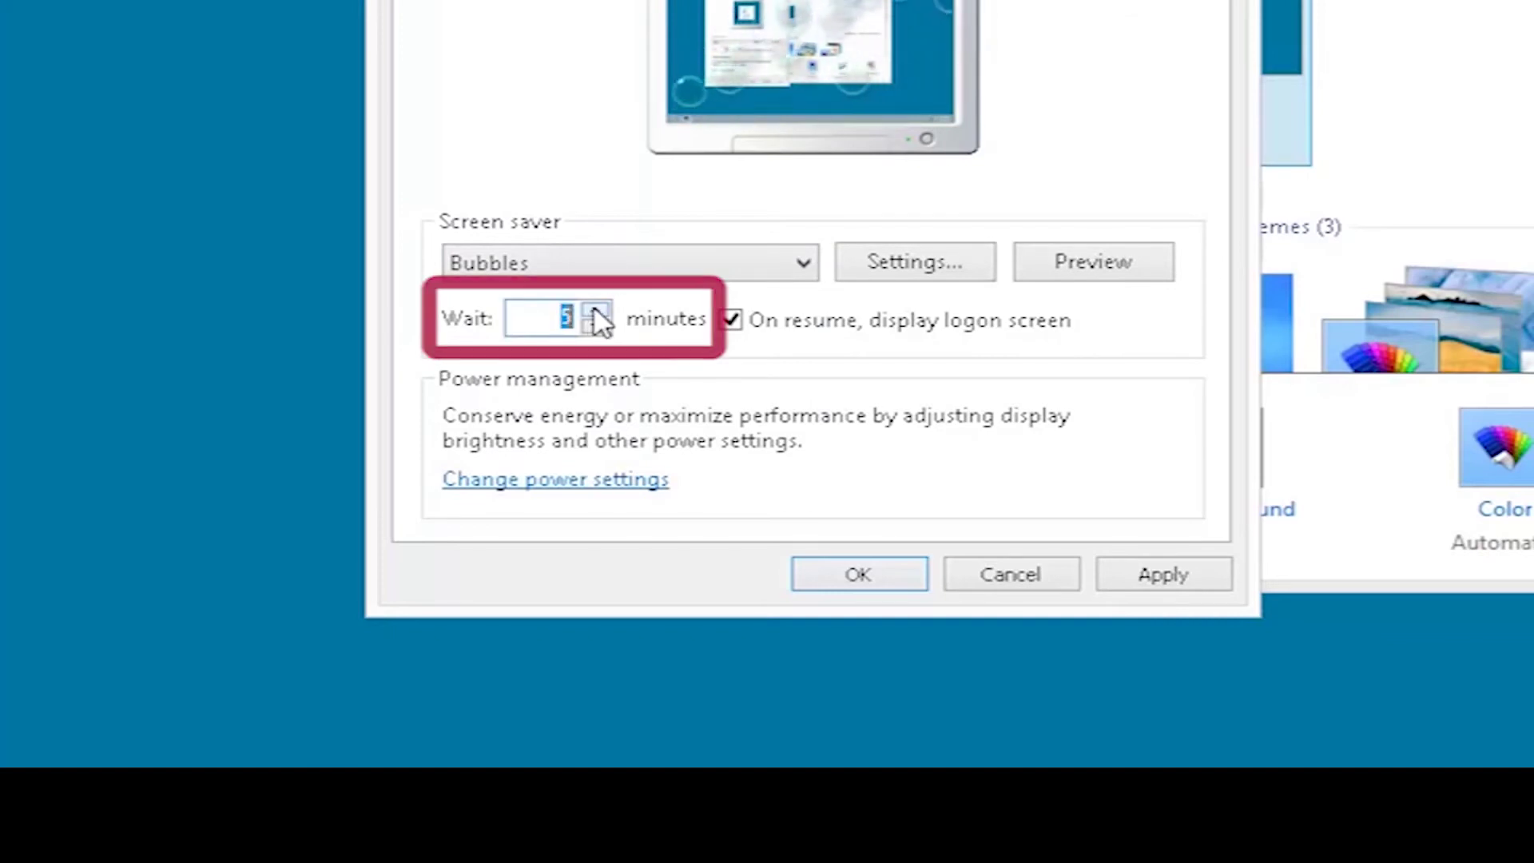
{"action": "left_click", "coordinate": [596, 311]}
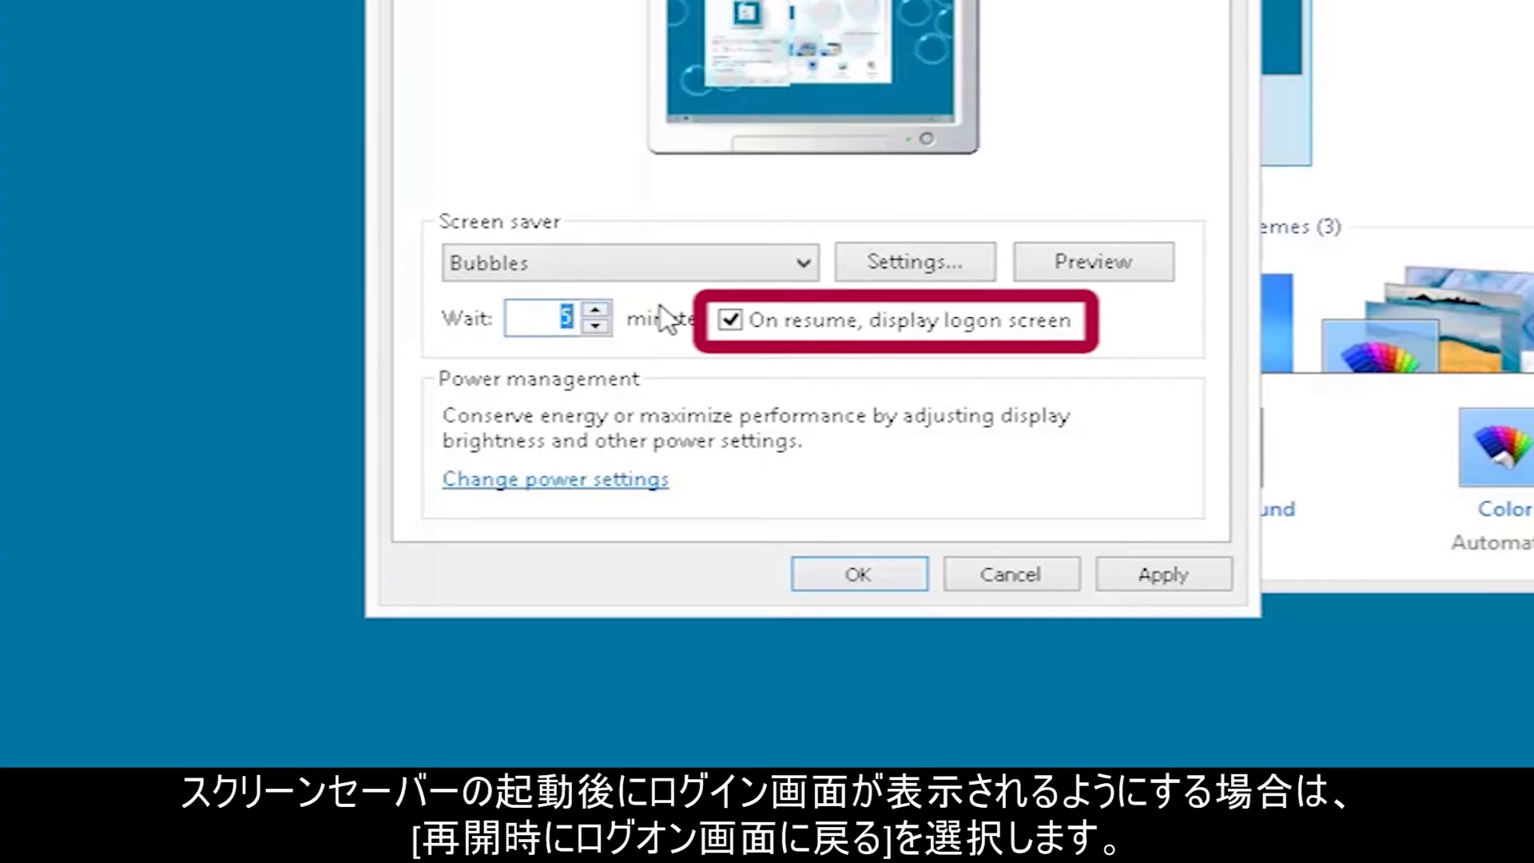
{"action": "left_click", "coordinate": [741, 318]}
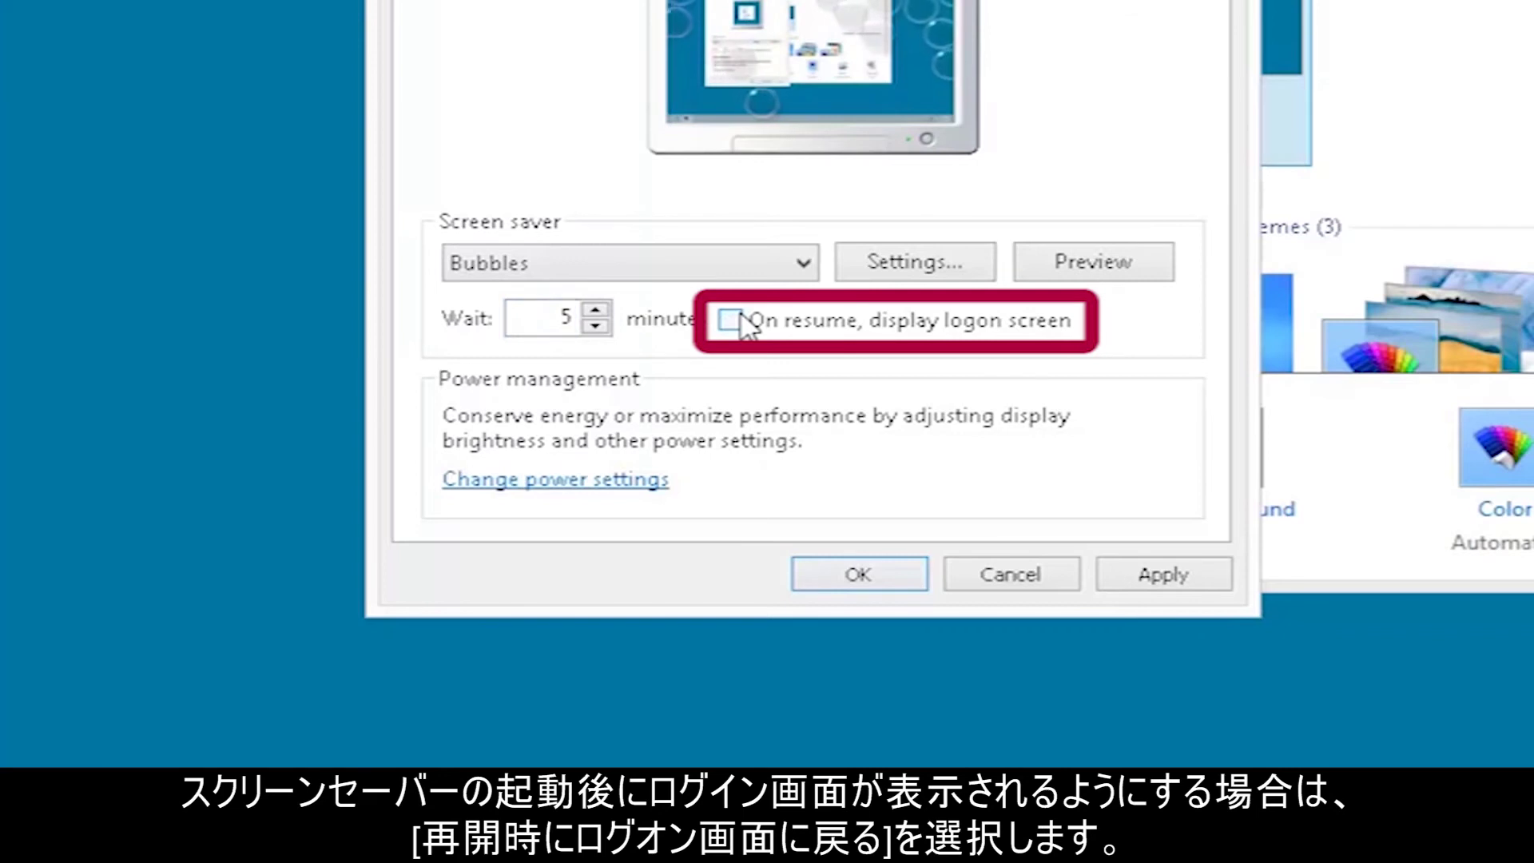
{"action": "left_click", "coordinate": [740, 318]}
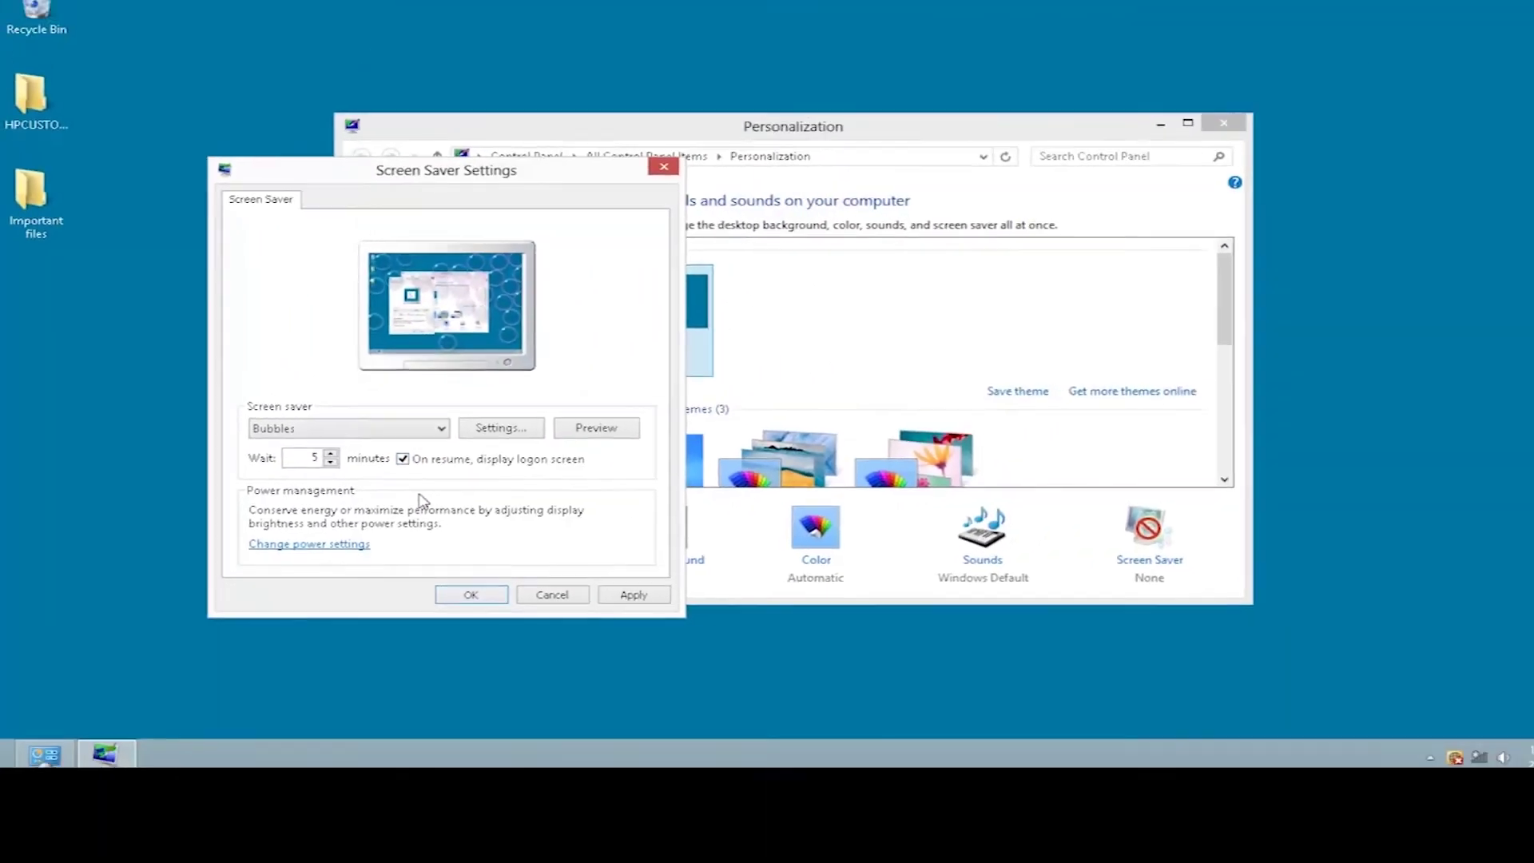
{"action": "left_click", "coordinate": [465, 599]}
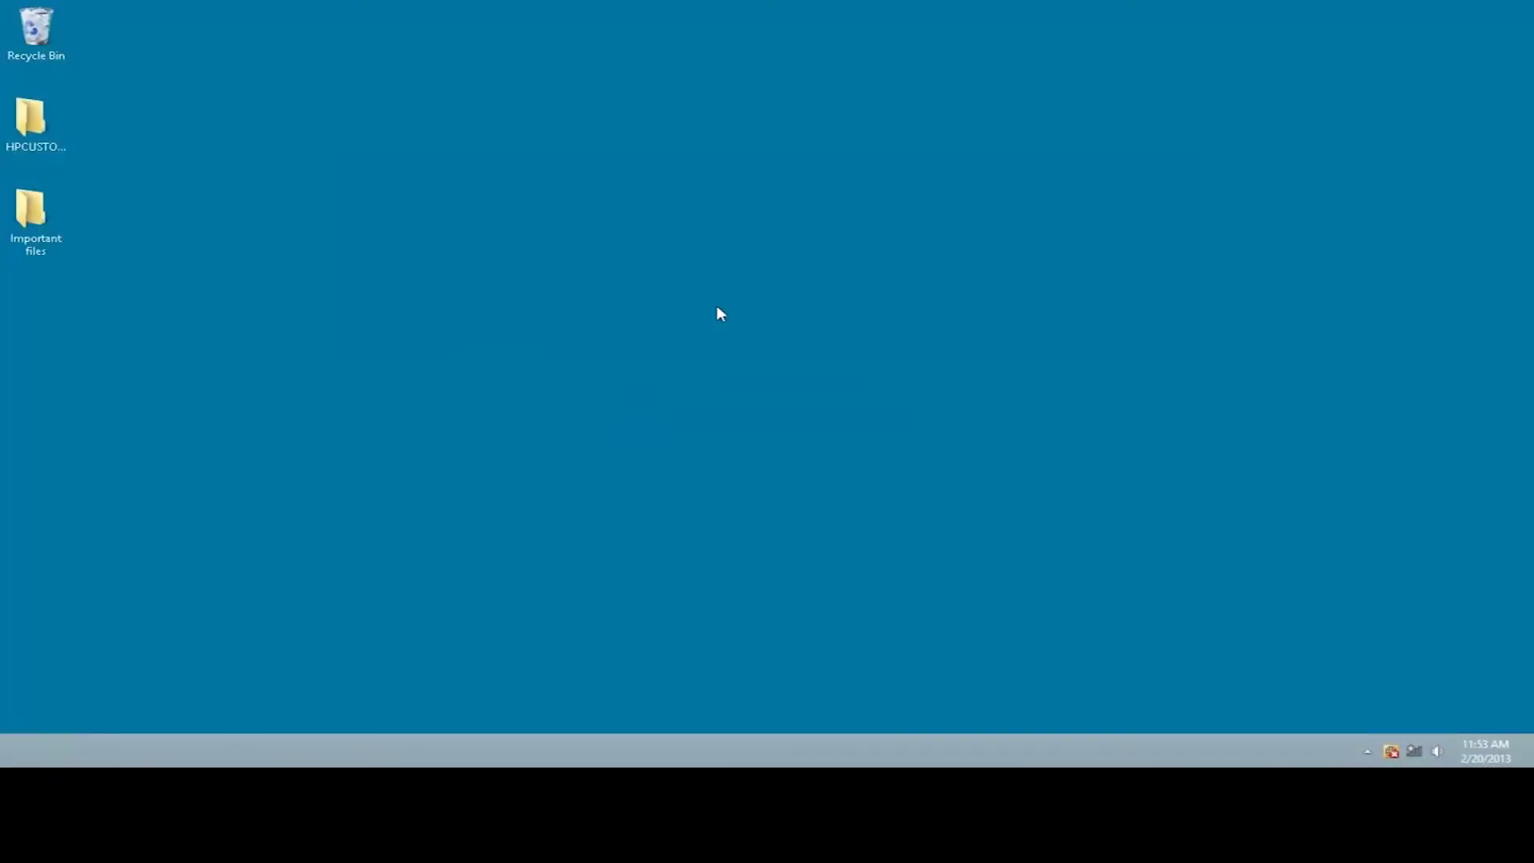
Step: Open the Display settings from the desktop's Personalize window to resize on-screen items
{"action": "right_click", "coordinate": [718, 308]}
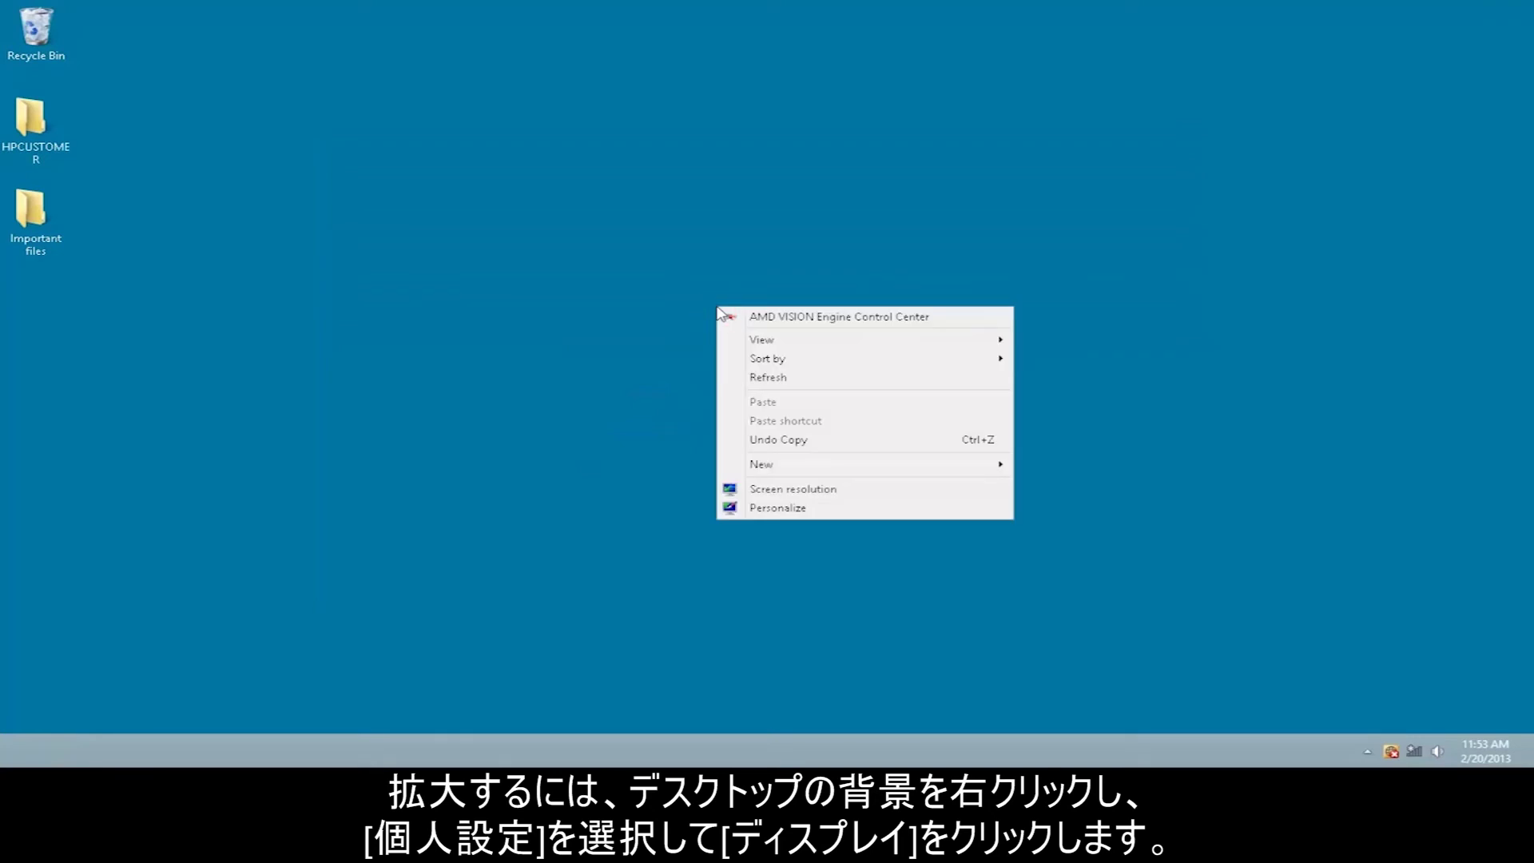
{"action": "left_click", "coordinate": [807, 508]}
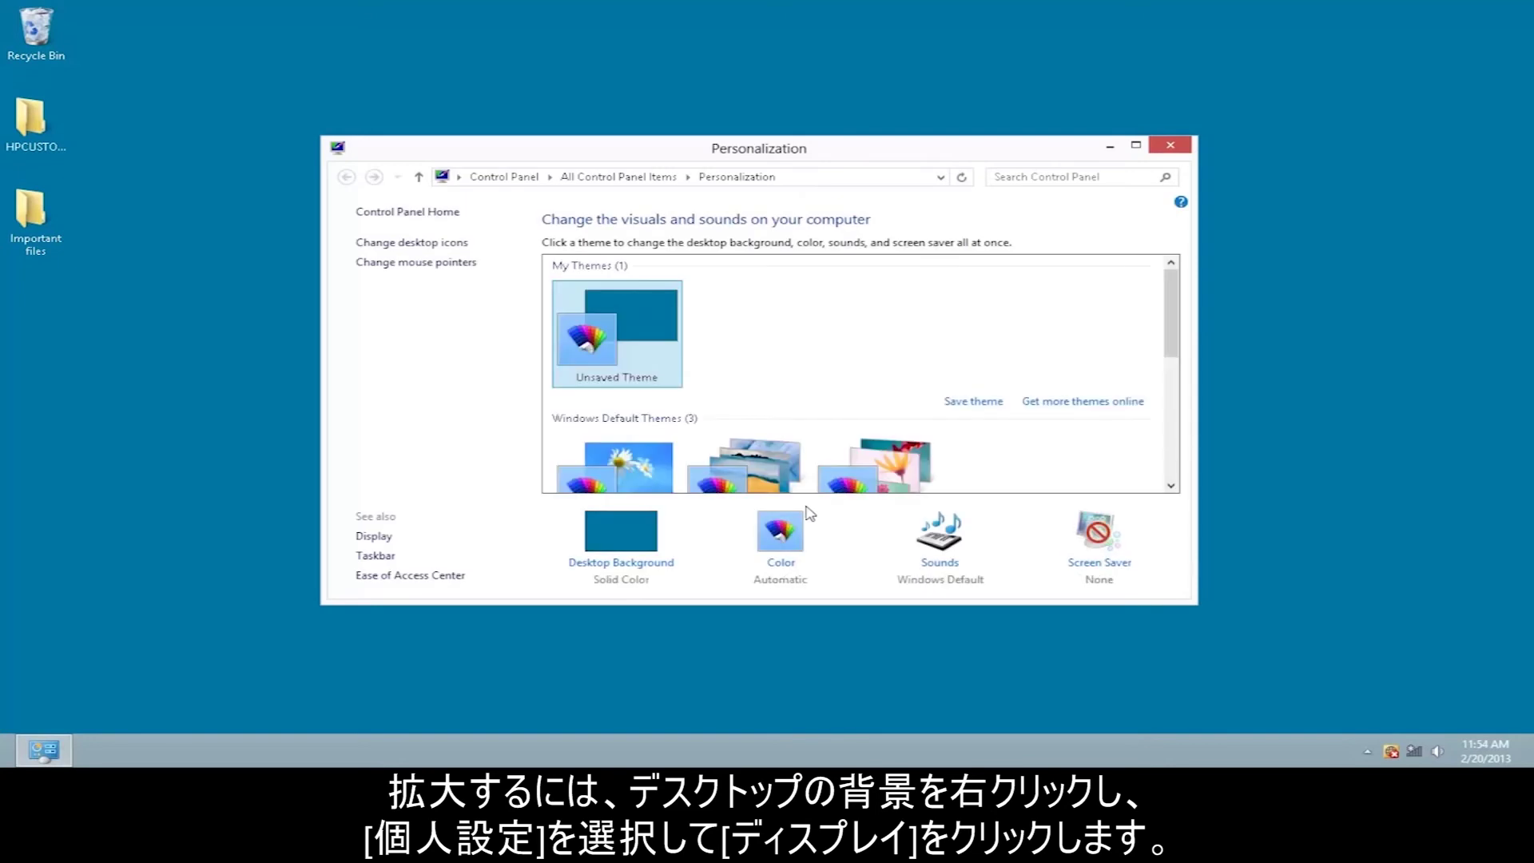
{"action": "left_click", "coordinate": [374, 538]}
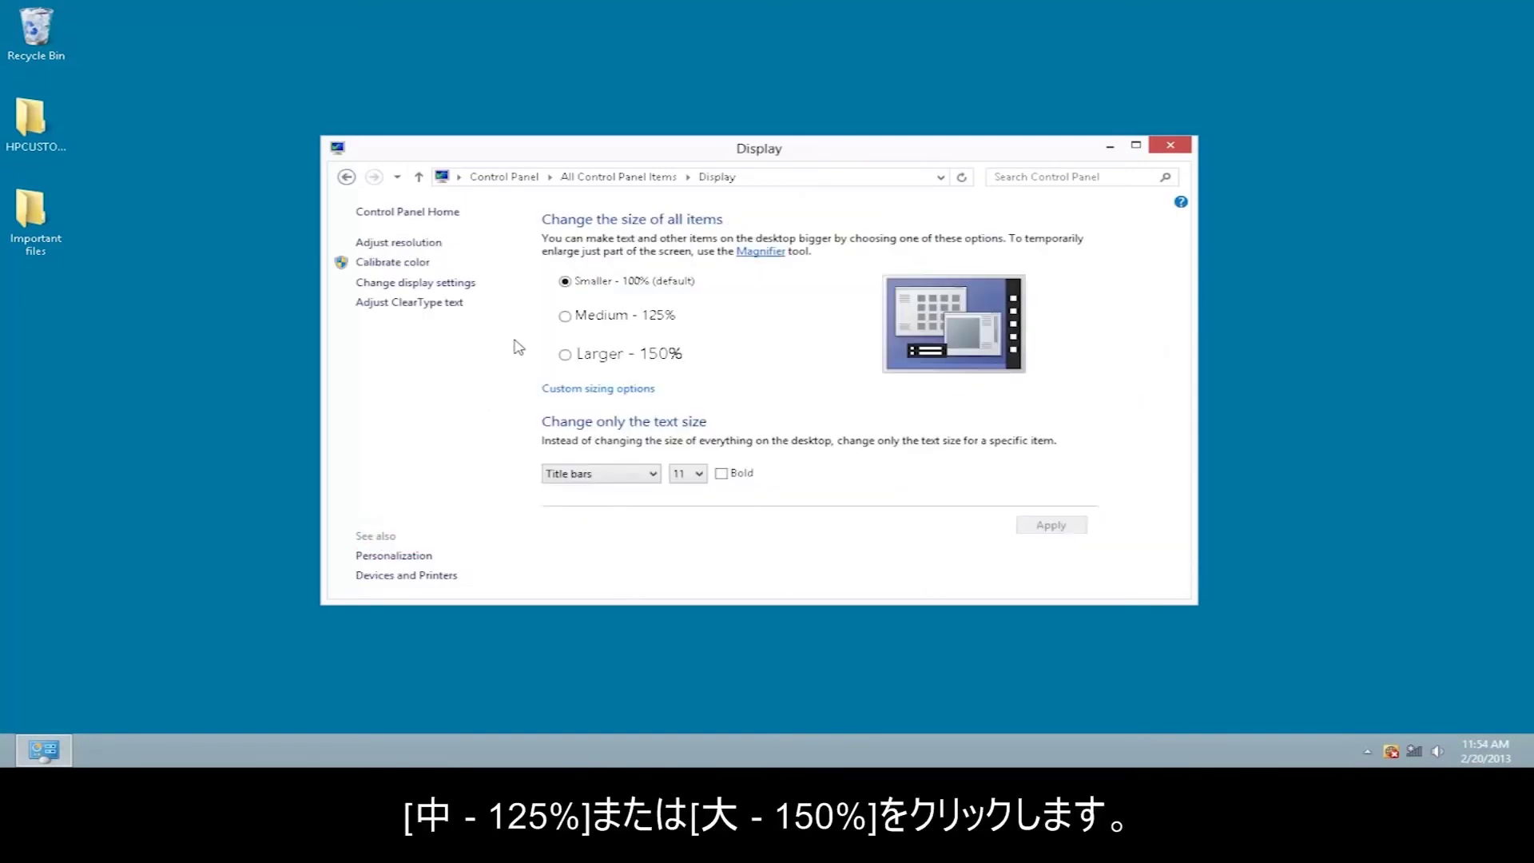
{"action": "left_click", "coordinate": [565, 317]}
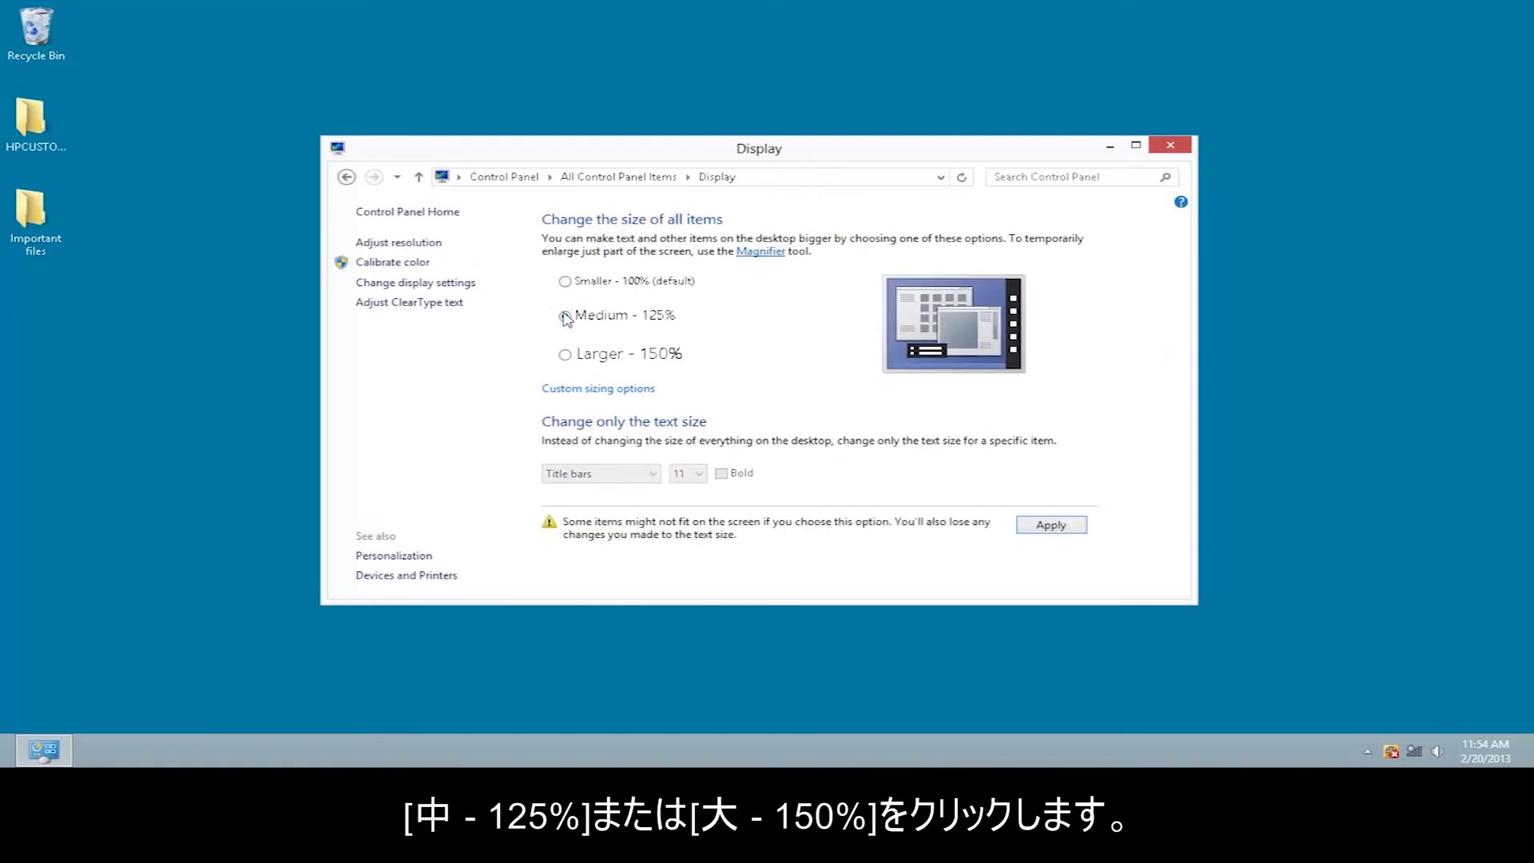
{"action": "left_click", "coordinate": [565, 356]}
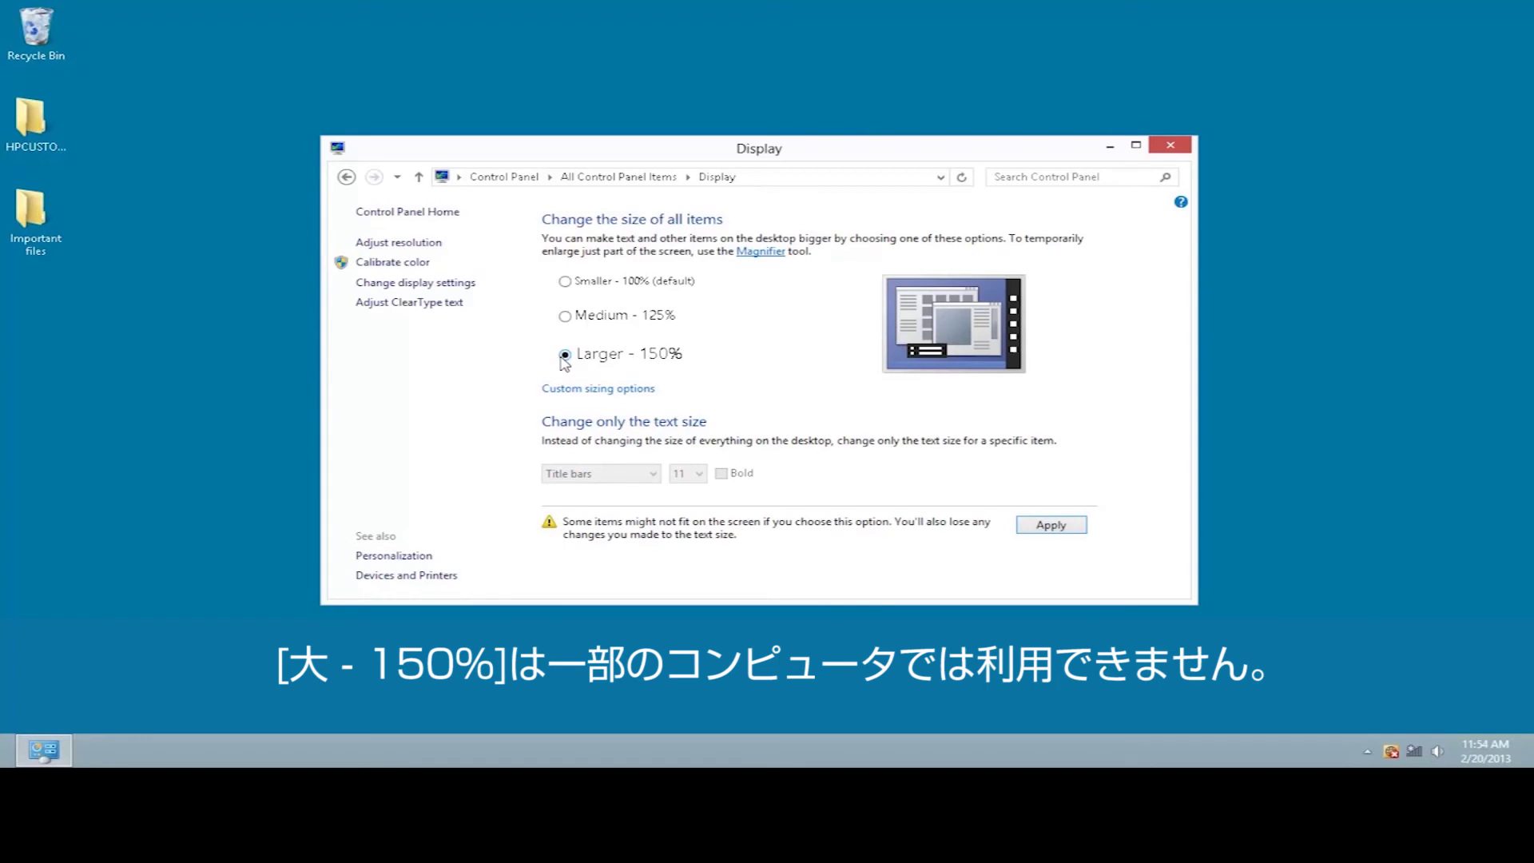
{"action": "left_click", "coordinate": [564, 281]}
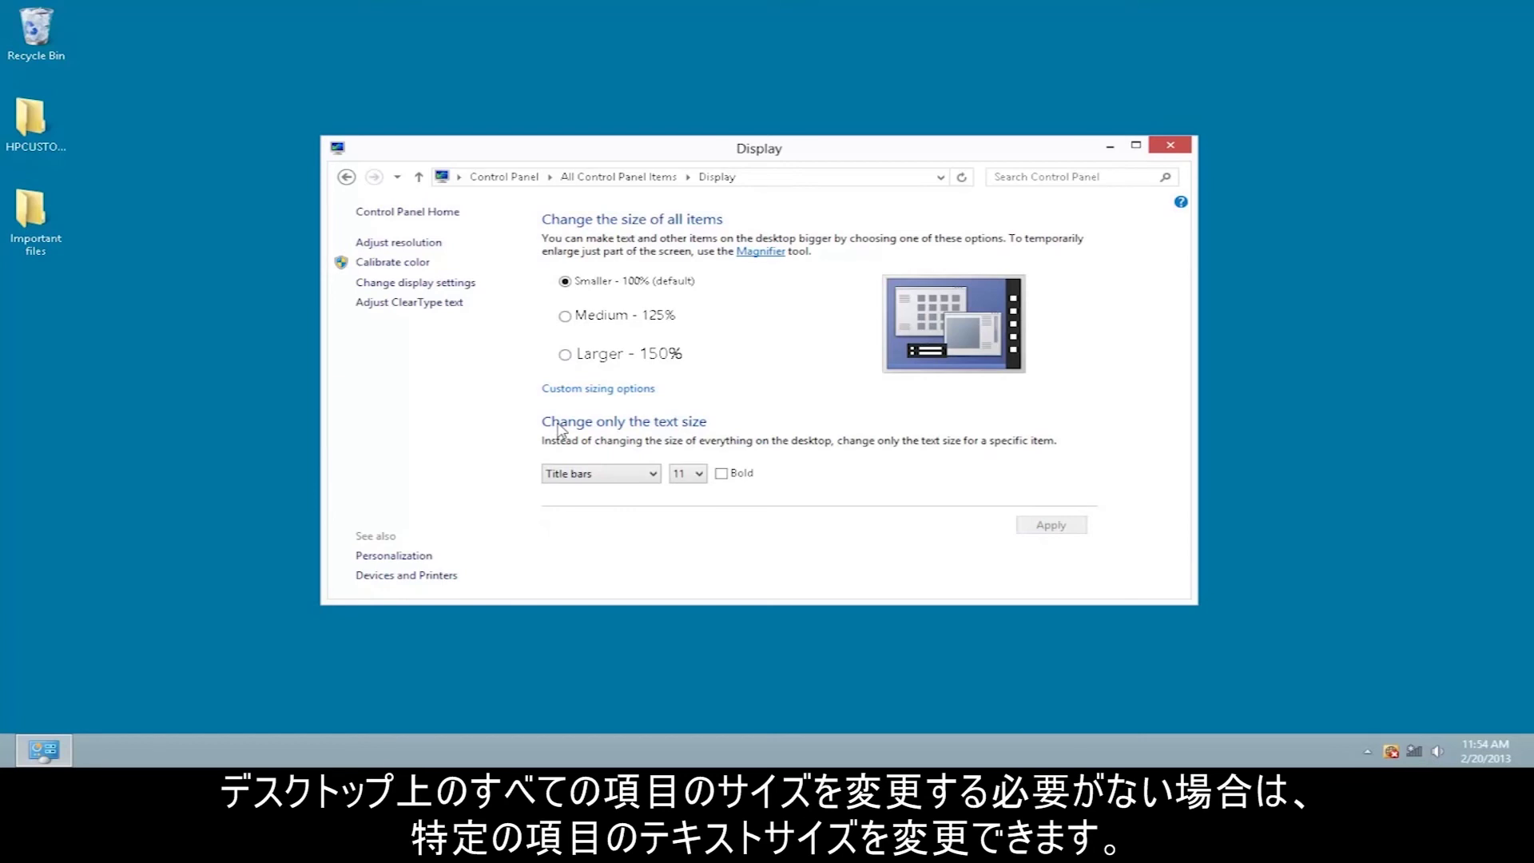
Step: Change only the Menus text size to 11 and apply it
{"action": "left_click", "coordinate": [581, 477]}
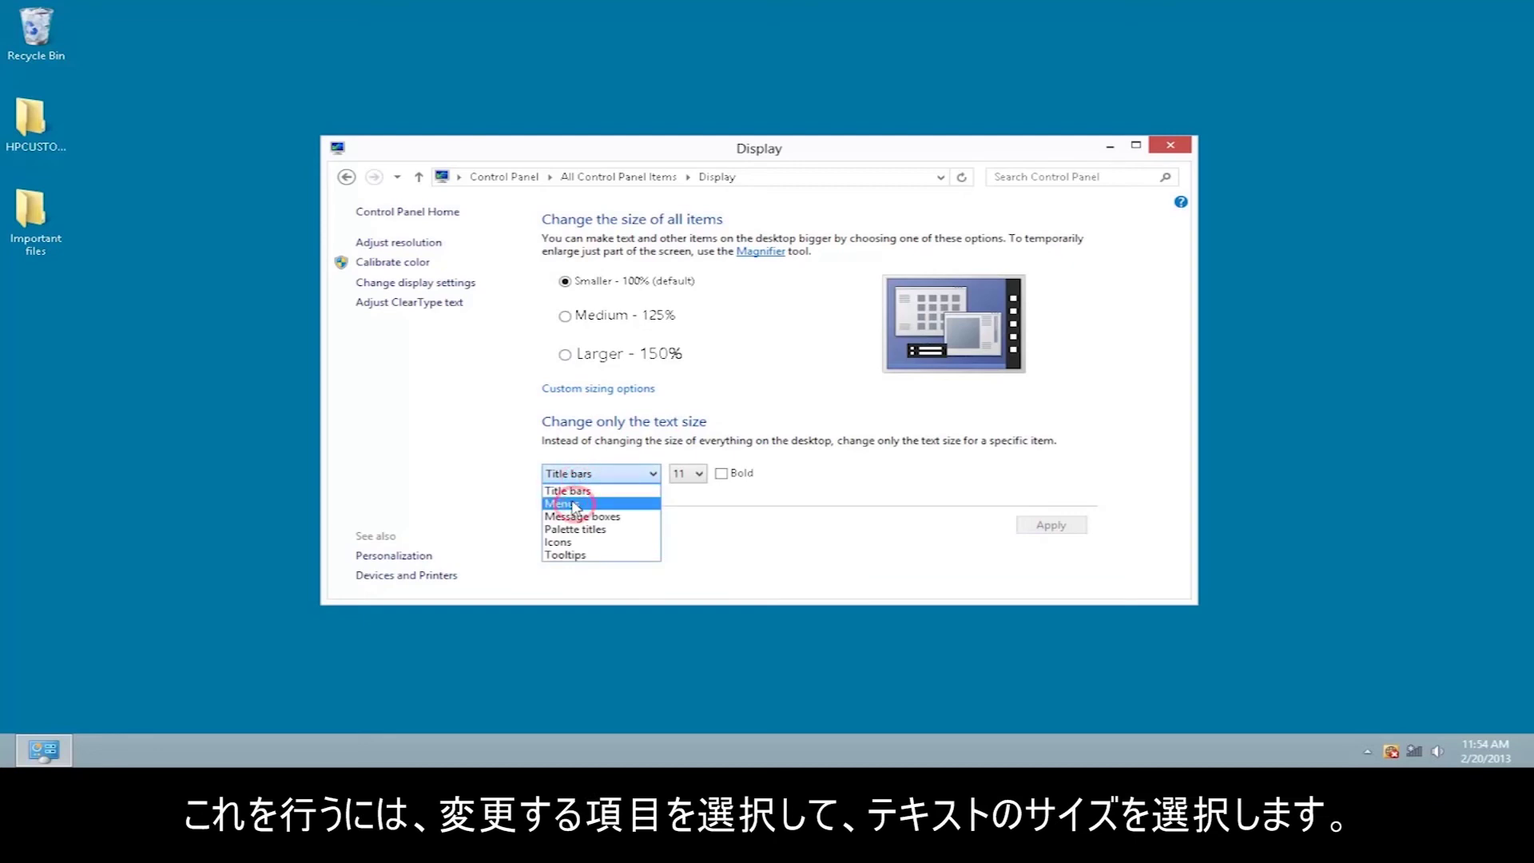
{"action": "left_click", "coordinate": [573, 504]}
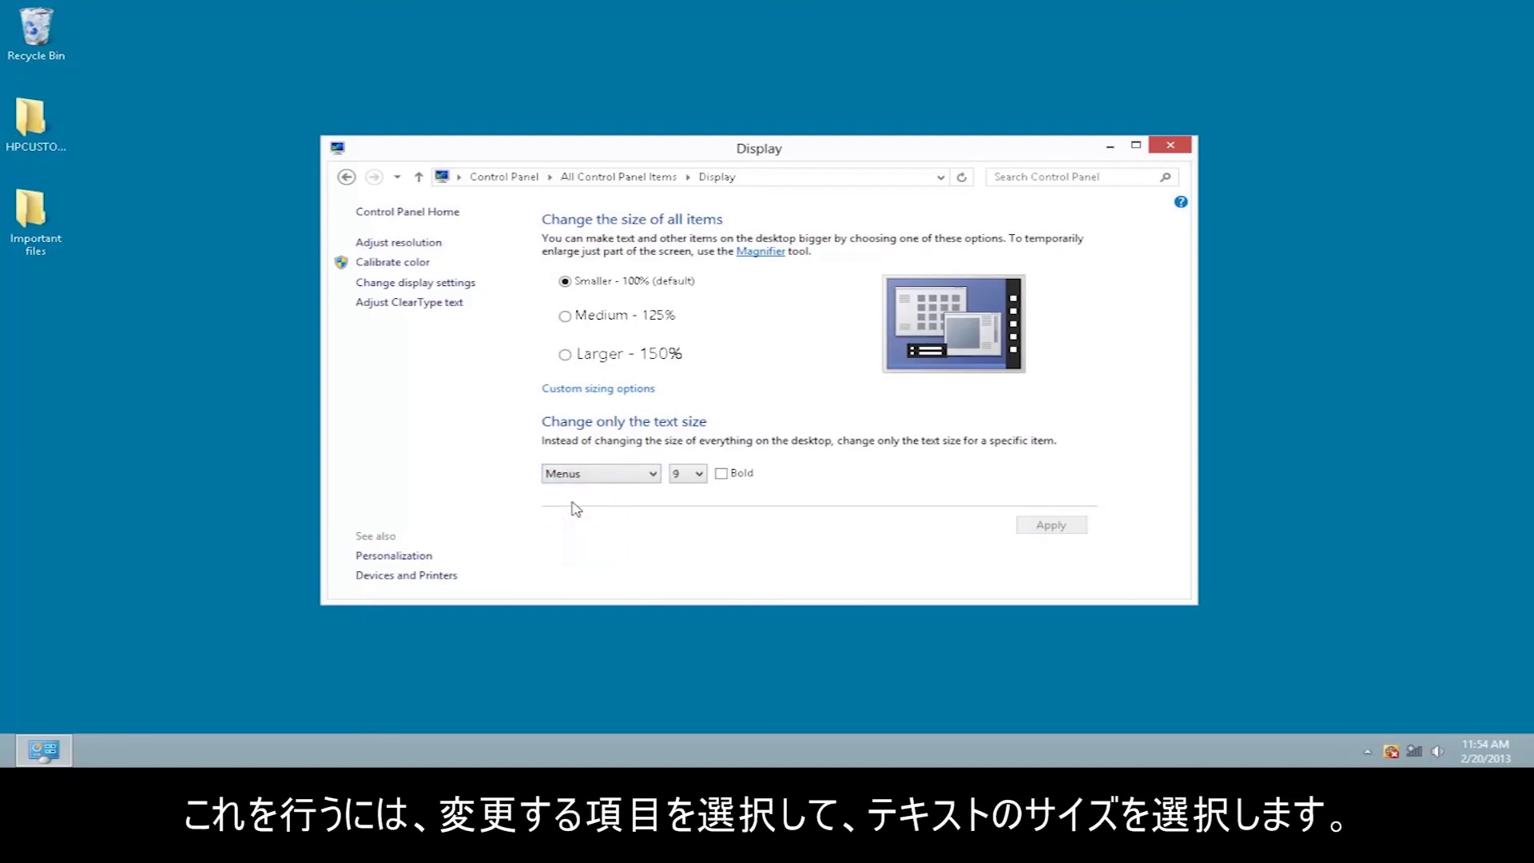
{"action": "left_click", "coordinate": [692, 483]}
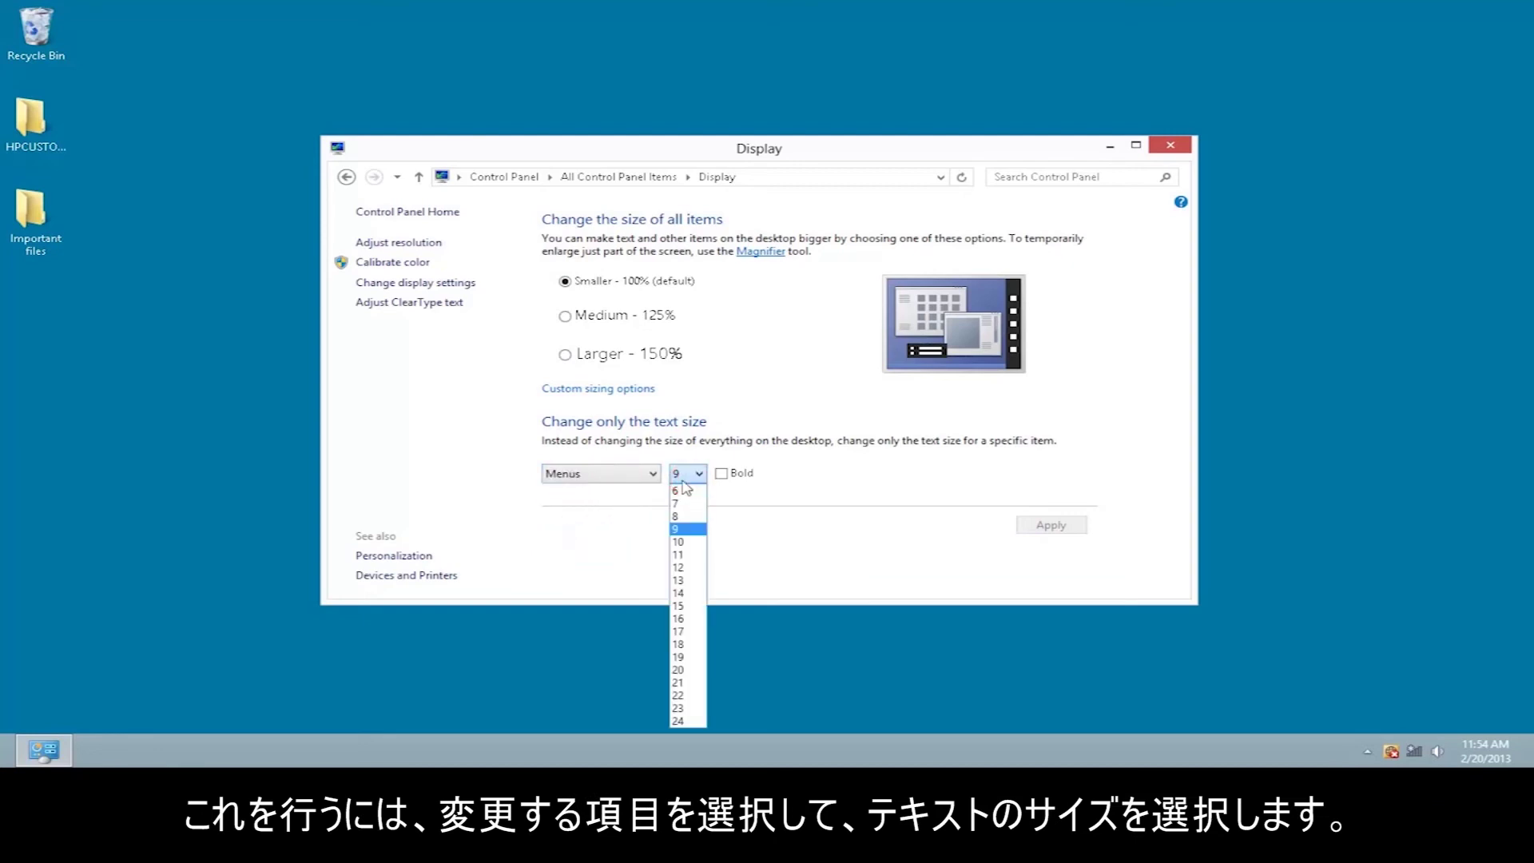
{"action": "left_click", "coordinate": [683, 556]}
{"action": "left_click", "coordinate": [1049, 529]}
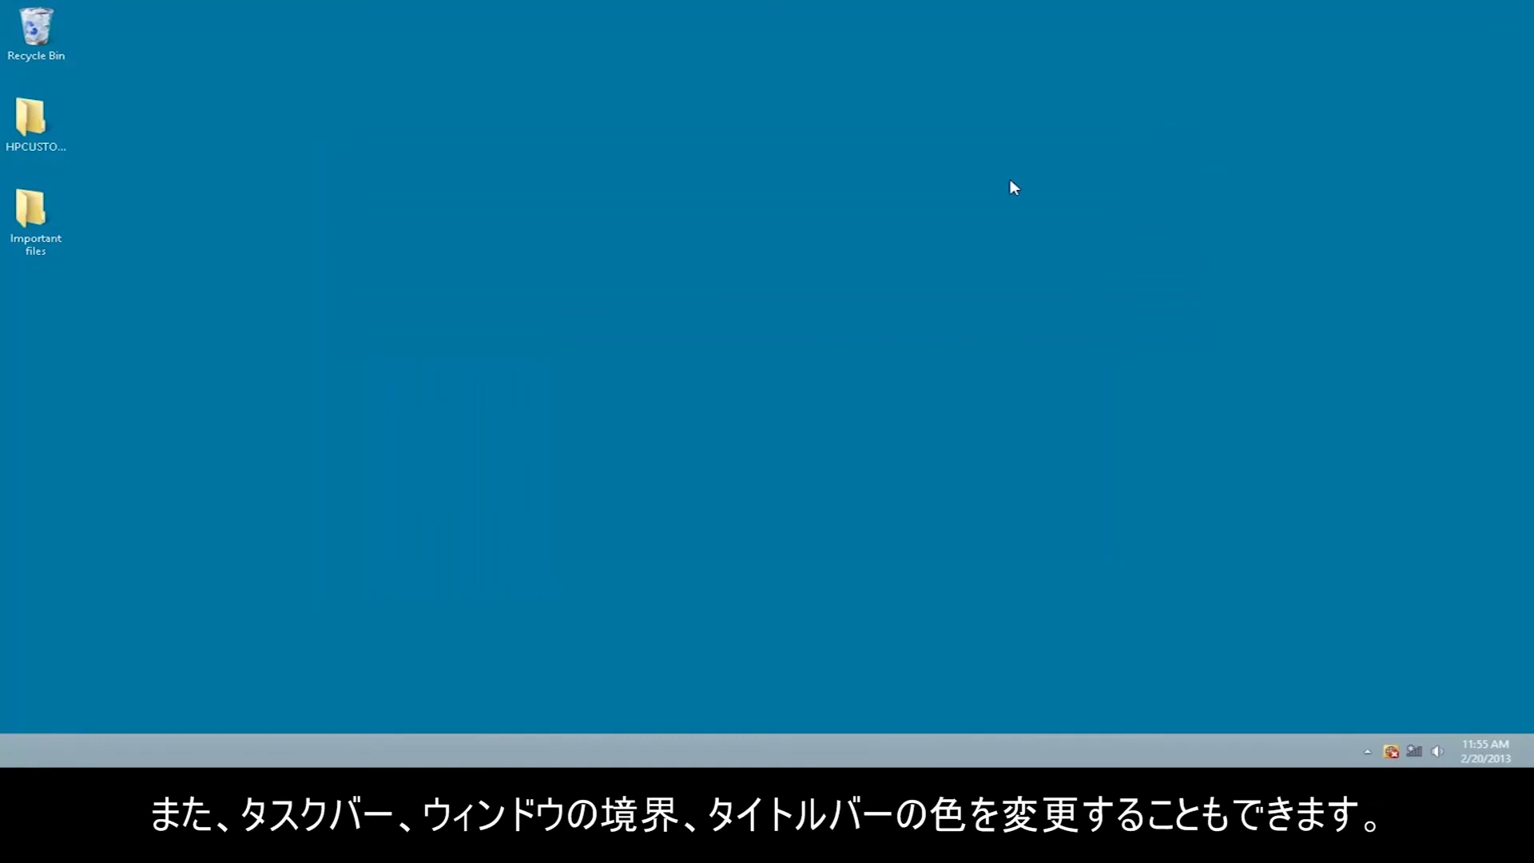
Step: Open the Color and Appearance settings from the desktop's Personalize window
{"action": "right_click", "coordinate": [931, 210]}
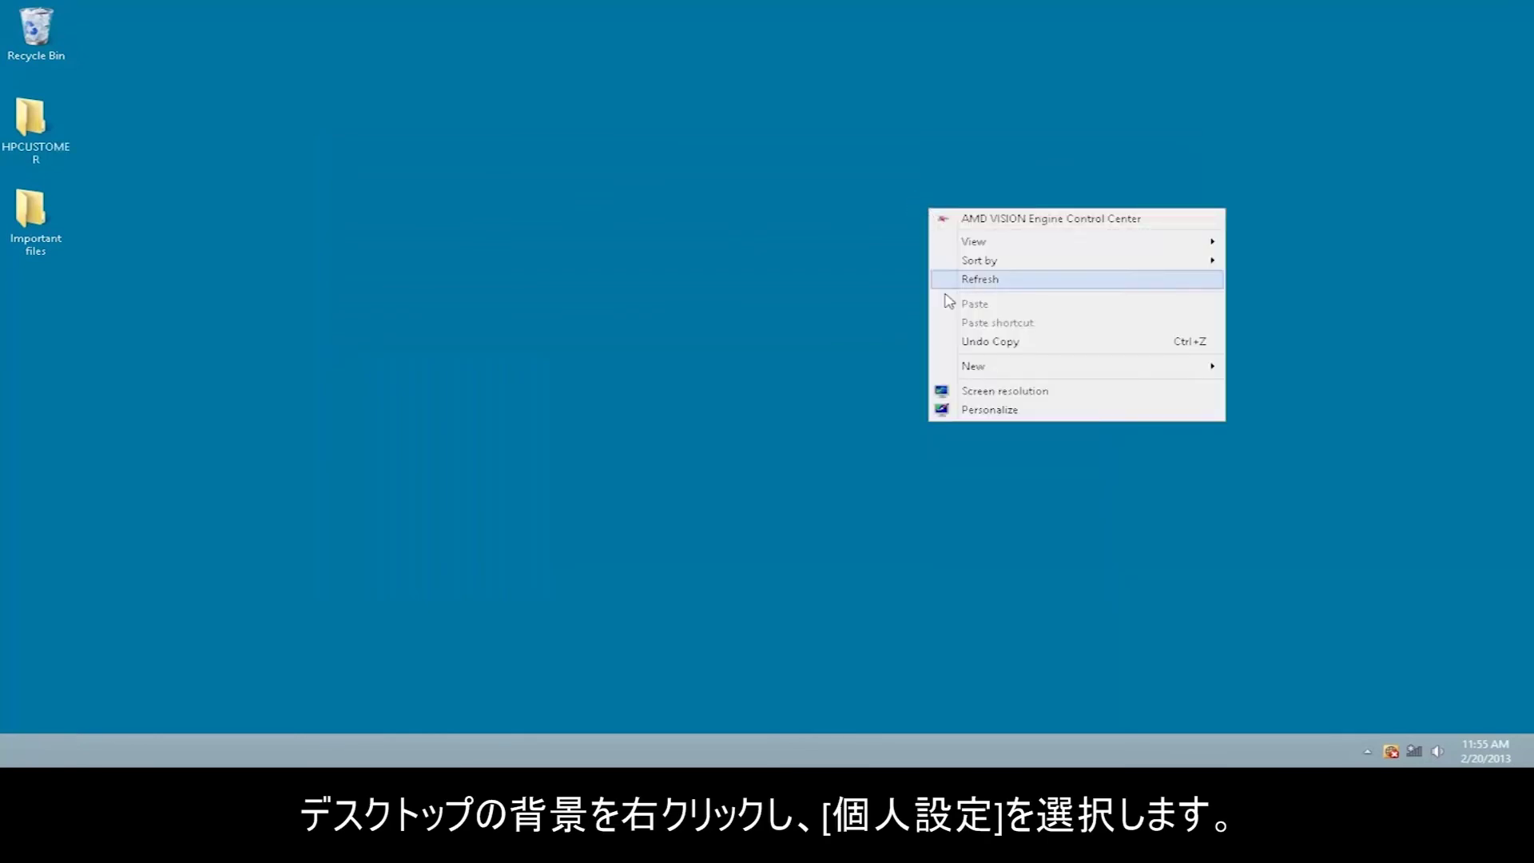
{"action": "left_click", "coordinate": [993, 409]}
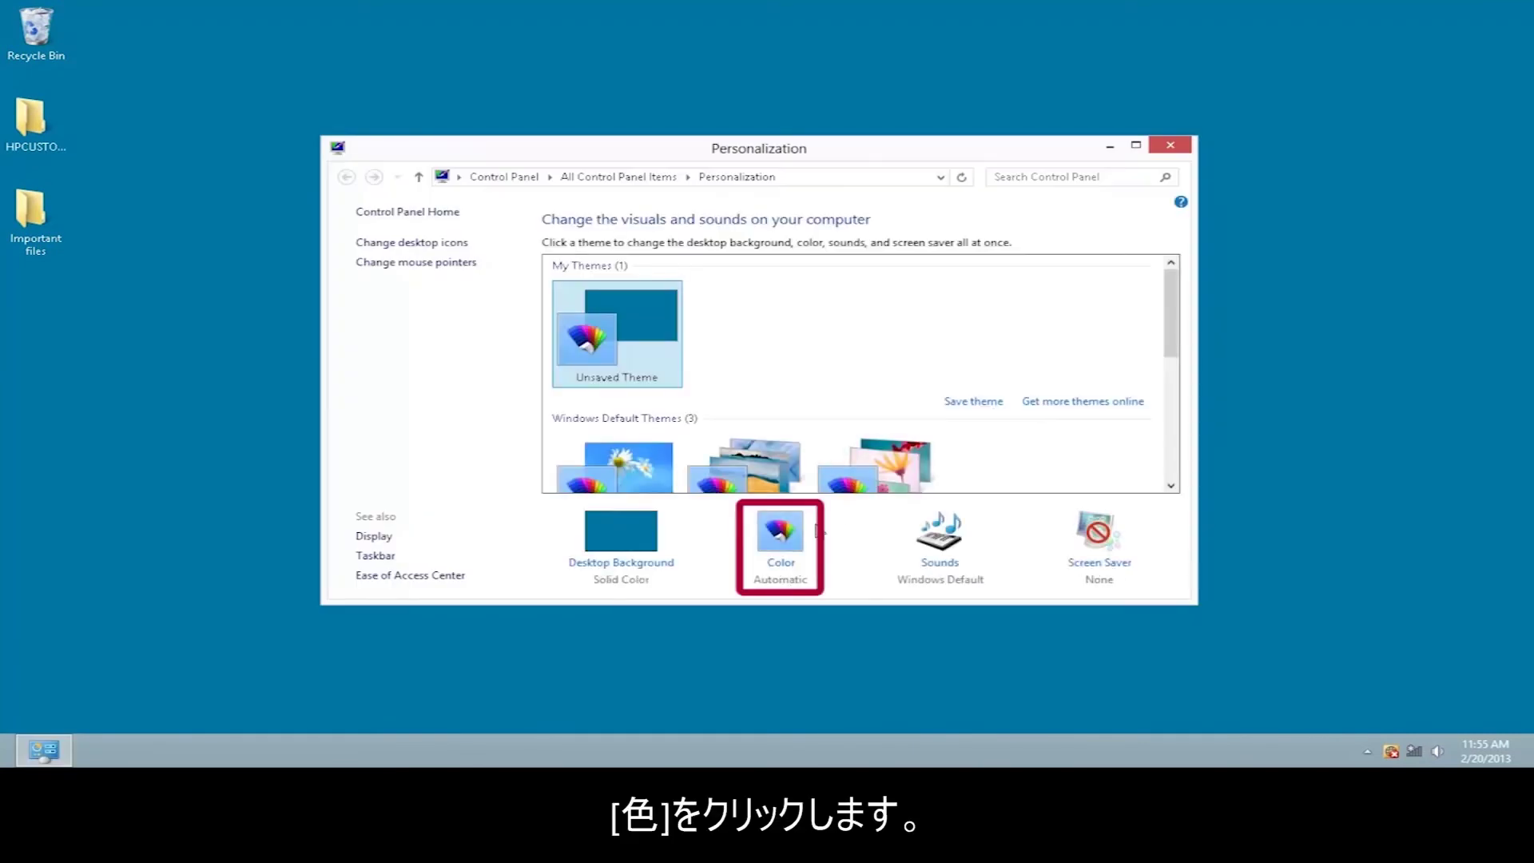
{"action": "left_click", "coordinate": [783, 565]}
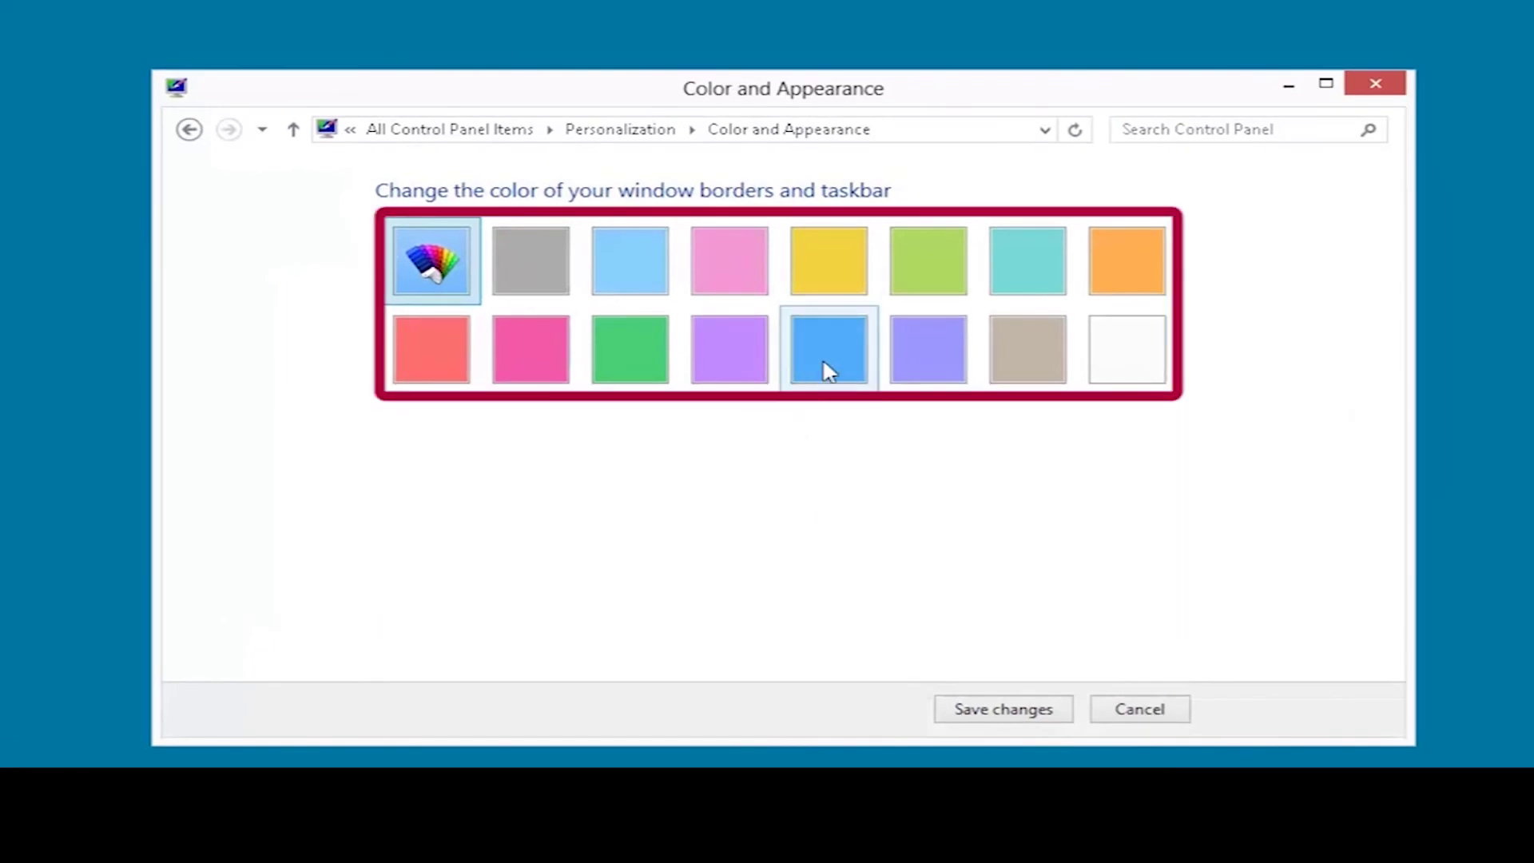
Step: Choose the blue Color 12 swatch for window borders and raise its colour intensity
{"action": "left_click", "coordinate": [824, 359]}
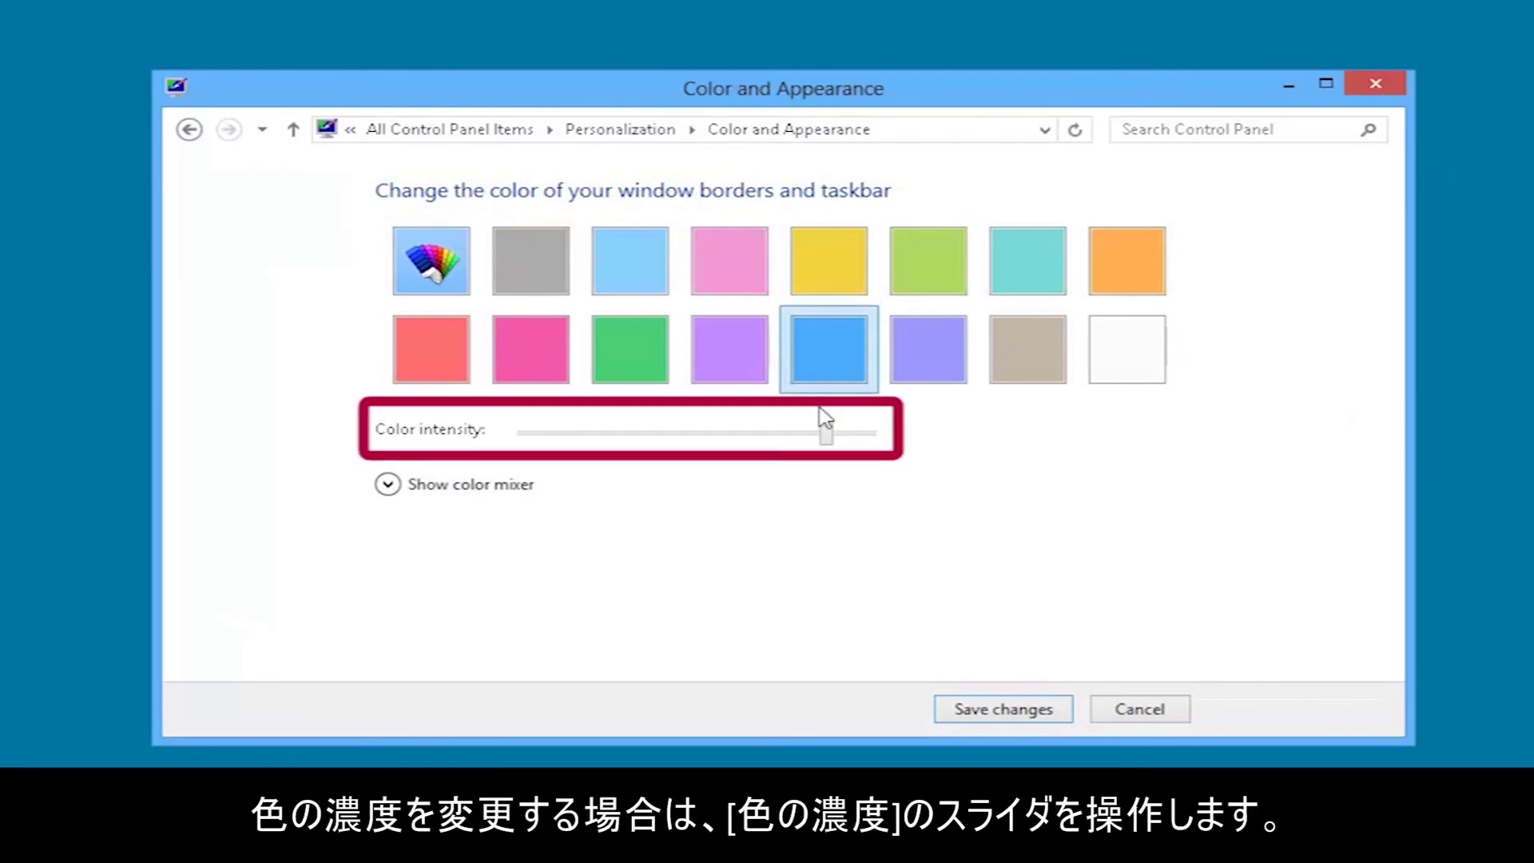
{"action": "mouse_move", "coordinate": [830, 433]}
{"action": "left_mouse_down"}
{"action": "mouse_move", "coordinate": [524, 435]}
{"action": "mouse_move", "coordinate": [853, 442]}
{"action": "left_mouse_up"}
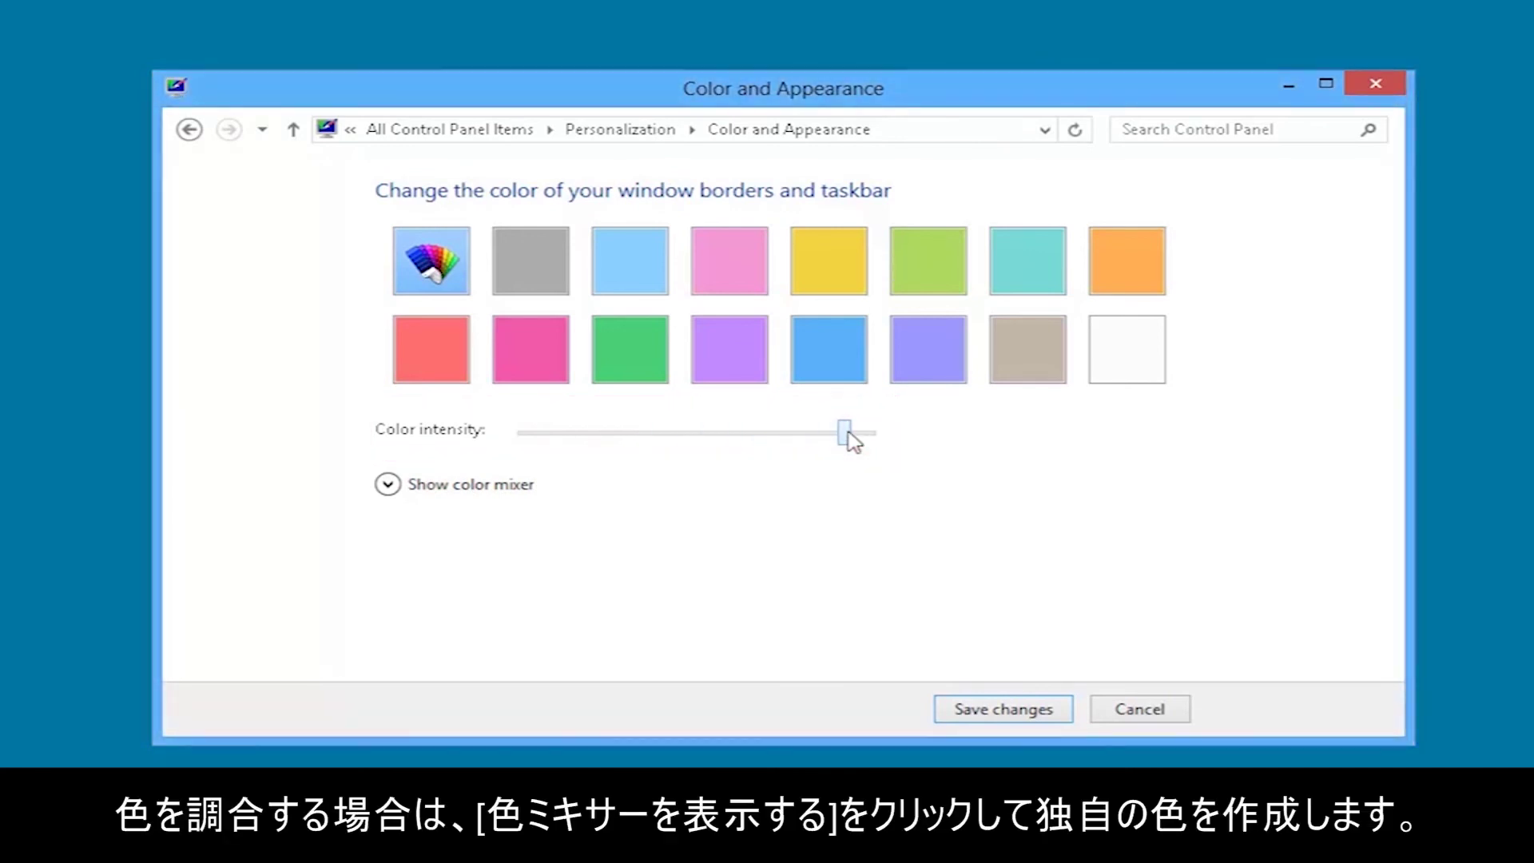
Step: Mix a custom pink border colour with the Hue, Saturation and Brightness sliders and save it
{"action": "left_click", "coordinate": [389, 484]}
{"action": "mouse_move", "coordinate": [725, 528]}
{"action": "left_mouse_down"}
{"action": "mouse_move", "coordinate": [620, 529]}
{"action": "mouse_move", "coordinate": [836, 531]}
{"action": "left_mouse_up"}
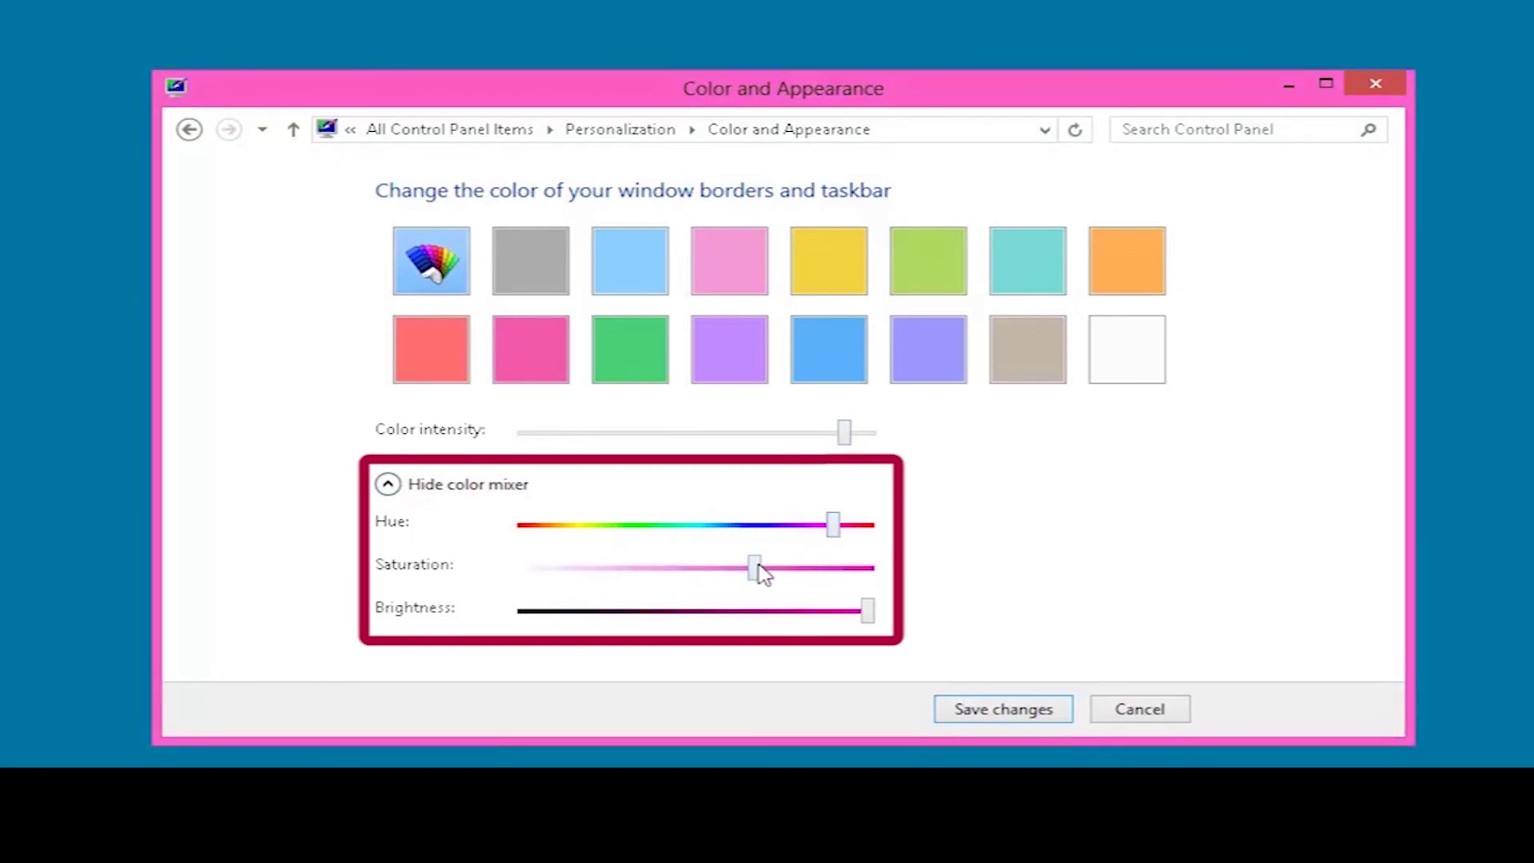
{"action": "mouse_move", "coordinate": [756, 569]}
{"action": "left_mouse_down"}
{"action": "mouse_move", "coordinate": [490, 581]}
{"action": "mouse_move", "coordinate": [767, 577]}
{"action": "left_mouse_up"}
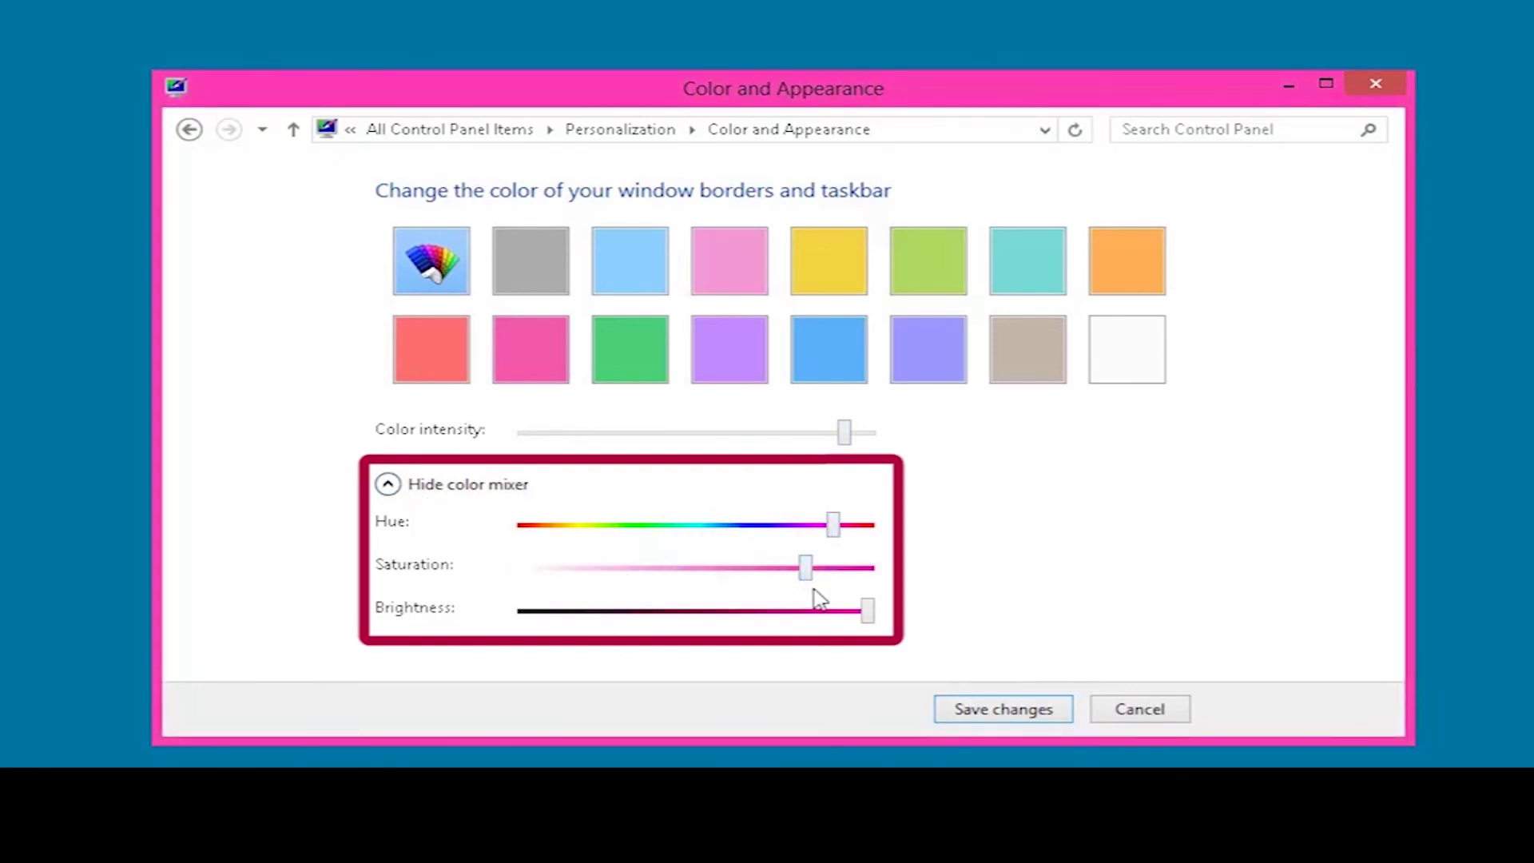
{"action": "mouse_move", "coordinate": [867, 611]}
{"action": "left_mouse_down"}
{"action": "mouse_move", "coordinate": [495, 610]}
{"action": "mouse_move", "coordinate": [869, 603]}
{"action": "mouse_move", "coordinate": [842, 607]}
{"action": "left_mouse_up"}
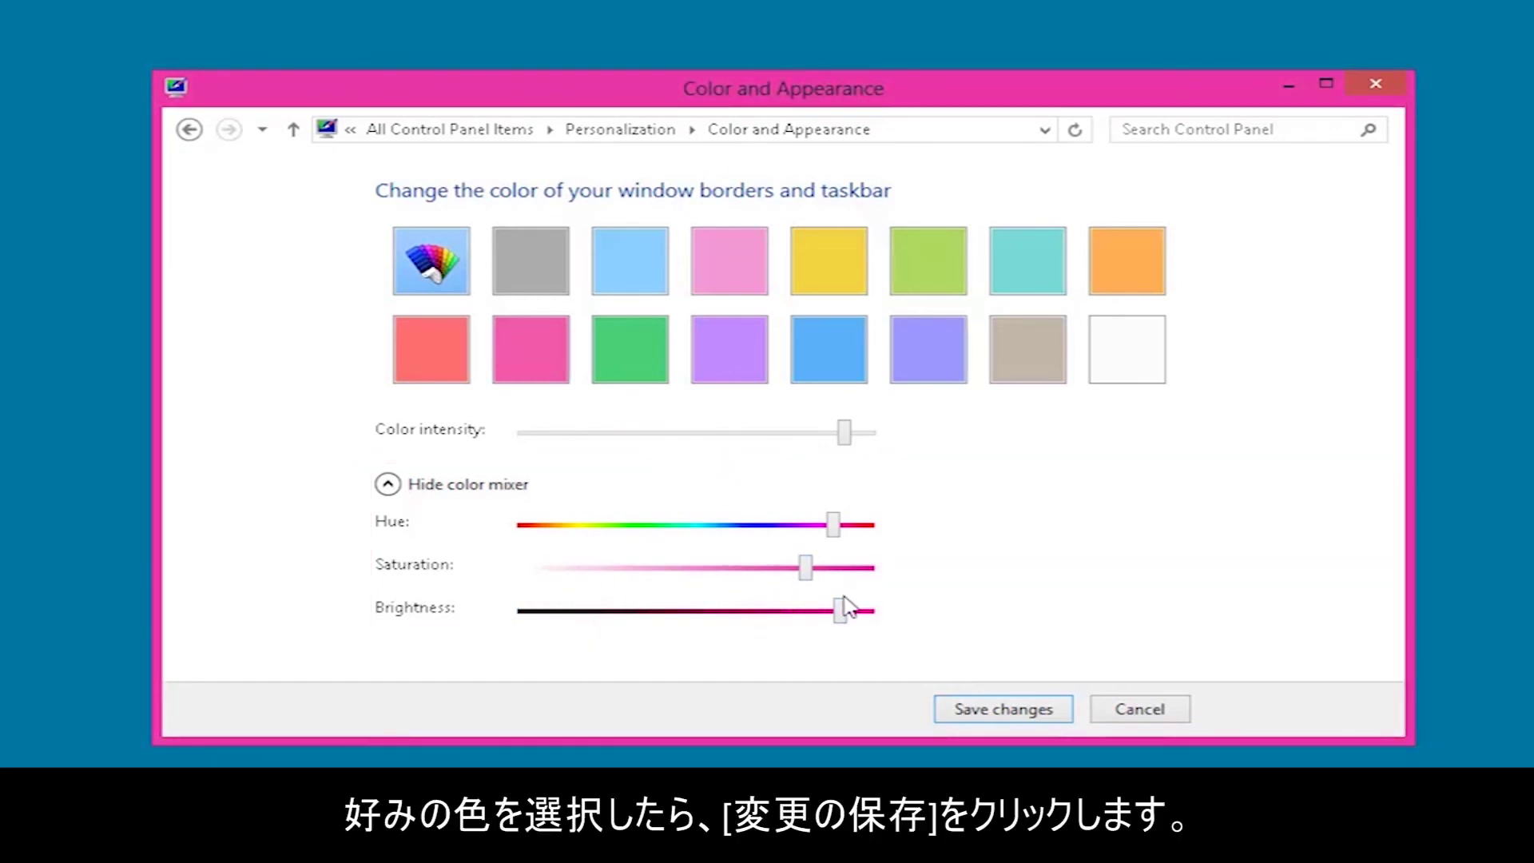
{"action": "left_click", "coordinate": [976, 711]}
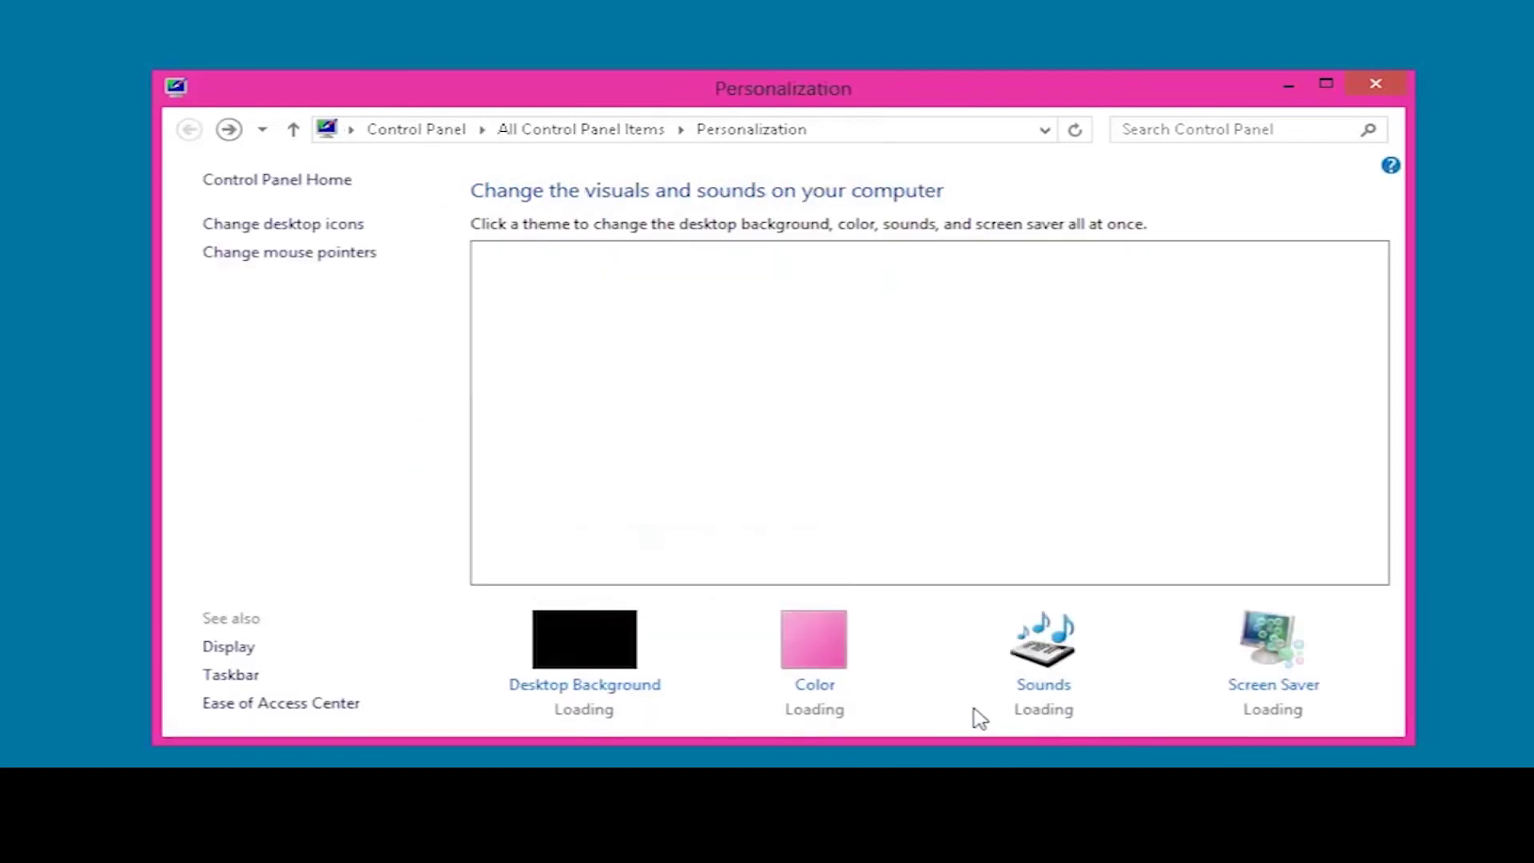